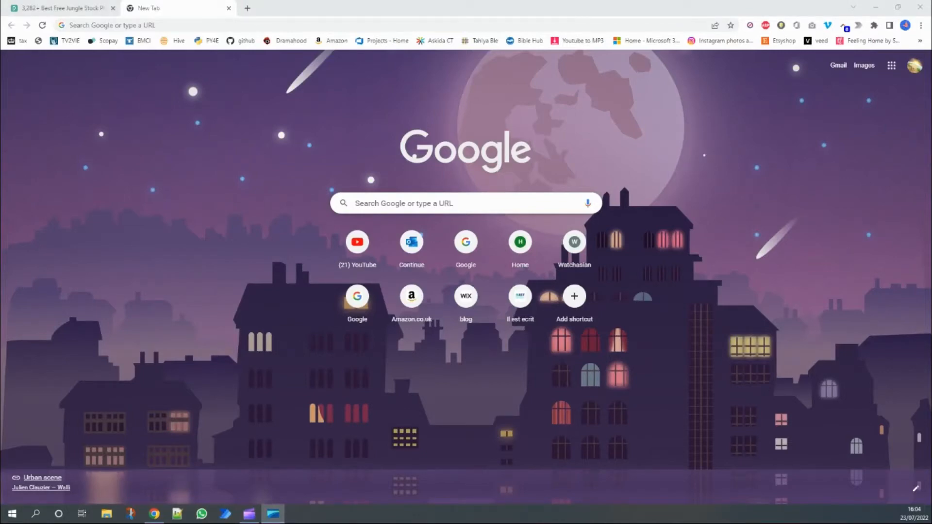
Search the computer for "PAINT" and open the classic Paint app.
{"action": "left_click", "coordinate": [35, 513]}
{"action": "type", "text": "P"}
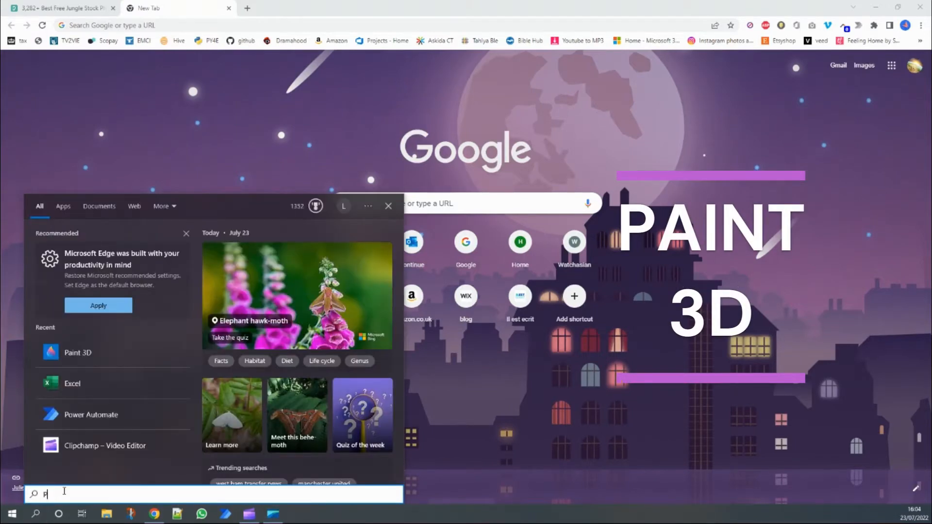
{"action": "type", "text": "AINT"}
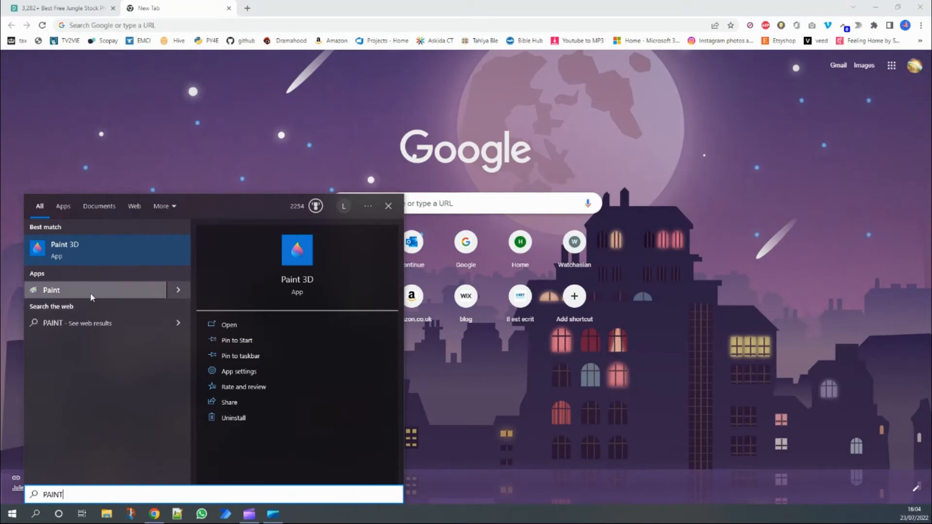
{"action": "left_click", "coordinate": [121, 295]}
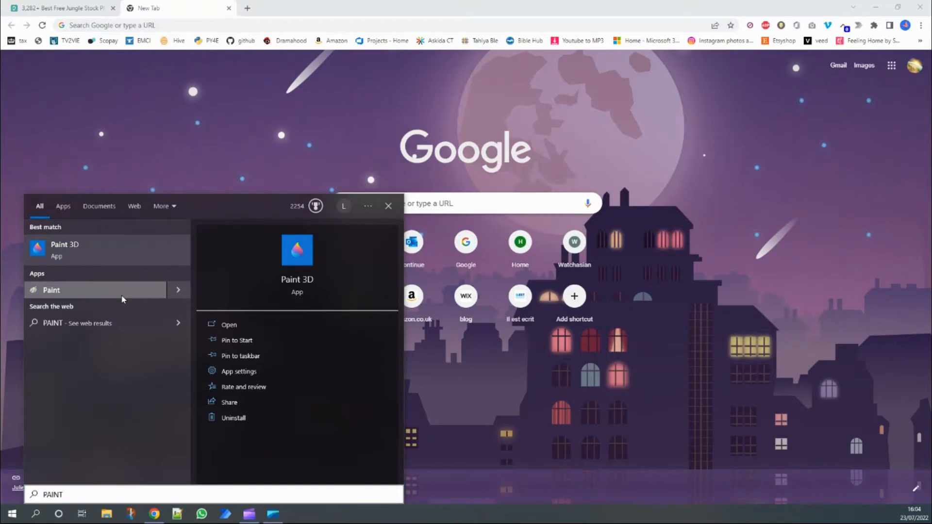
{"action": "left_click", "coordinate": [125, 292]}
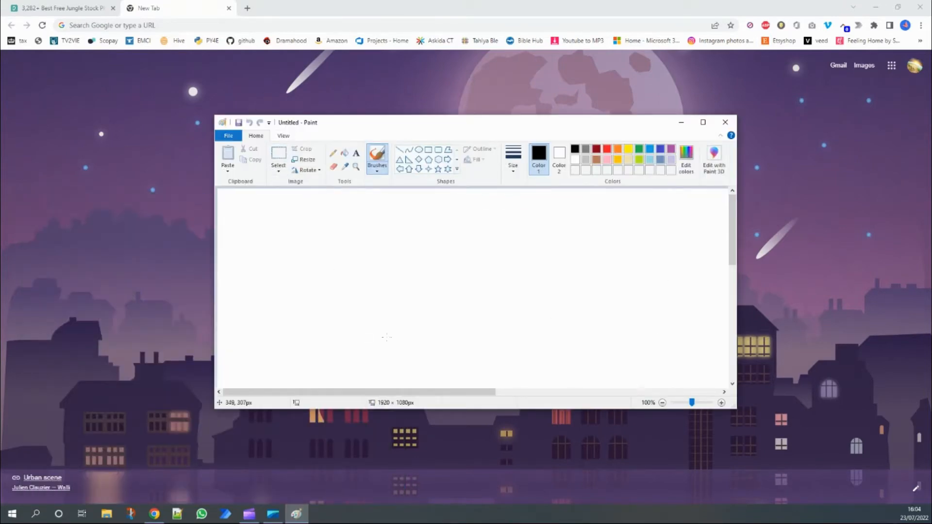
Switch to Paint 3D and start a new project.
{"action": "left_click", "coordinate": [35, 514]}
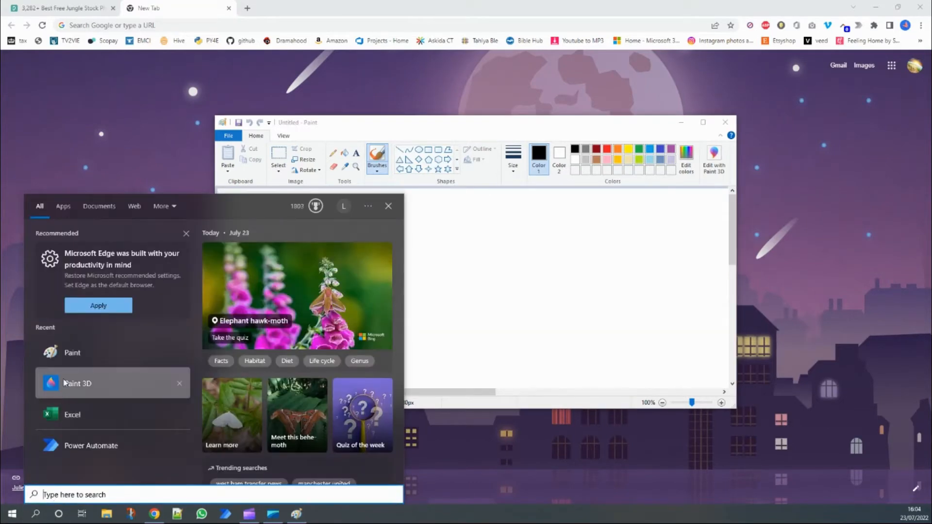
{"action": "left_click", "coordinate": [145, 383]}
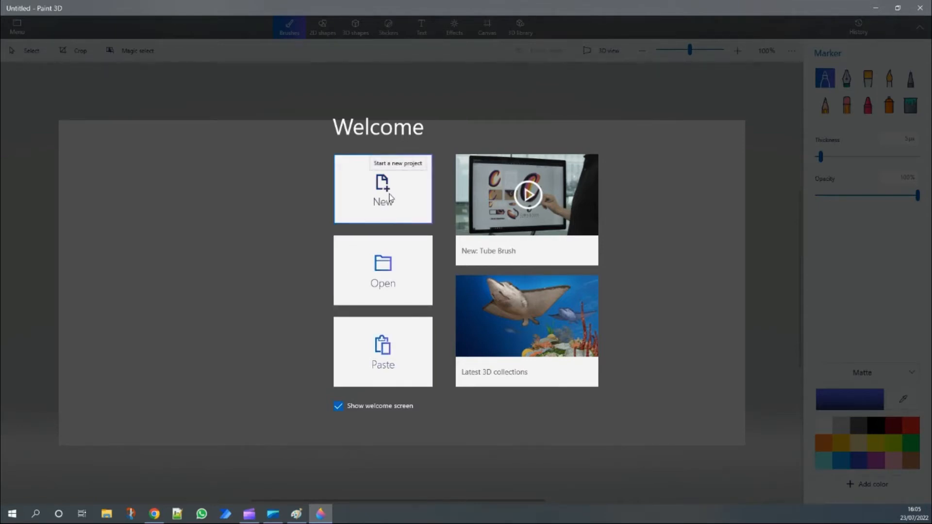
{"action": "left_click", "coordinate": [392, 198]}
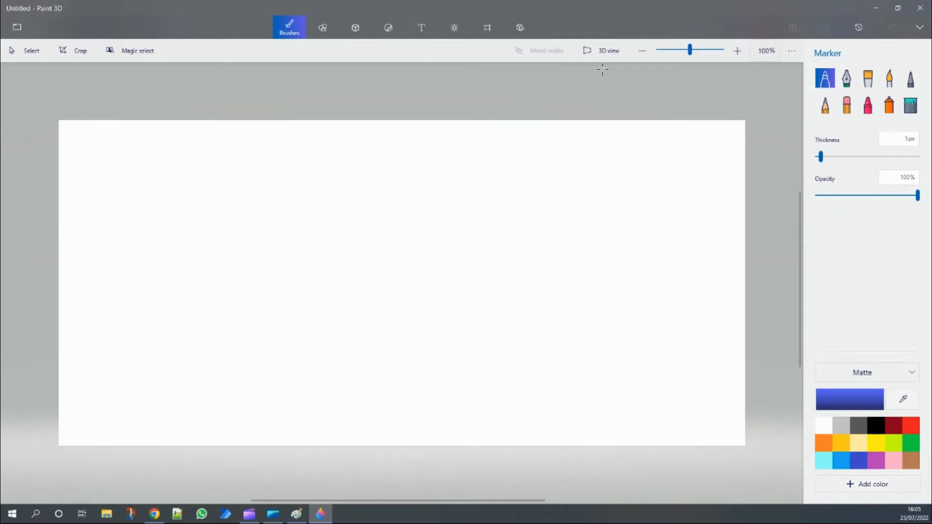
Explore the brush types and their thickness and opacity settings, including calligraphy pen, oil brush, watercolor, pencil and eraser.
{"action": "mouse_move", "coordinate": [690, 50]}
{"action": "left_mouse_down"}
{"action": "mouse_move", "coordinate": [682, 52]}
{"action": "mouse_move", "coordinate": [690, 51]}
{"action": "left_mouse_up"}
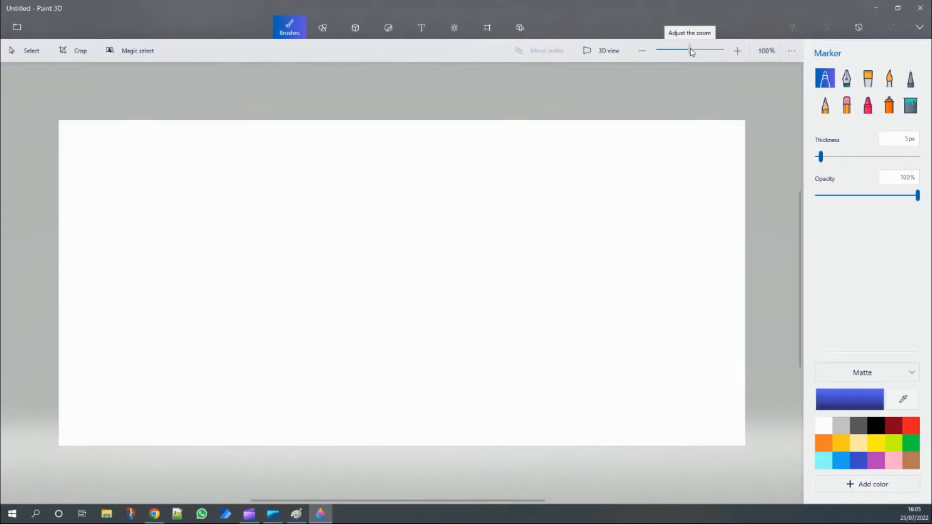
{"action": "left_click", "coordinate": [847, 80]}
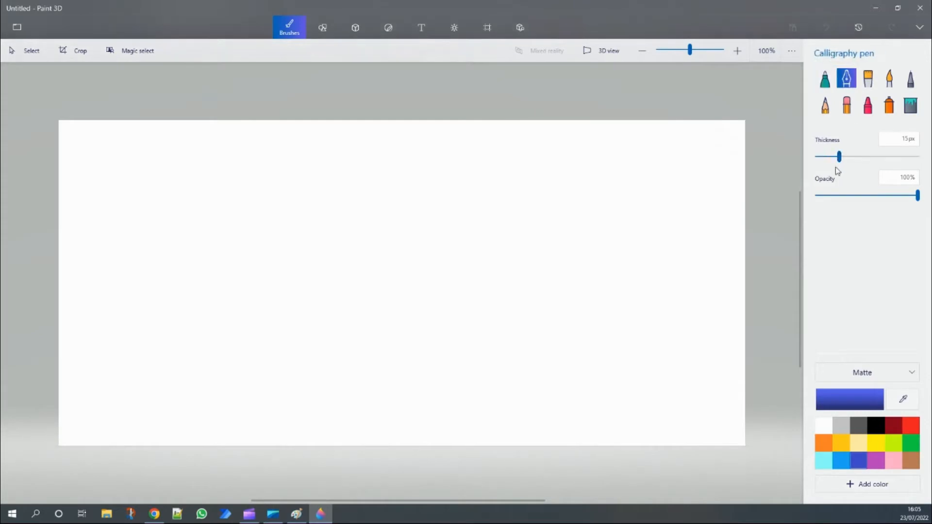
{"action": "left_click", "coordinate": [869, 83]}
{"action": "left_click_drag", "start_coordinate": [851, 160], "coordinate": [843, 160]}
{"action": "left_click", "coordinate": [889, 79]}
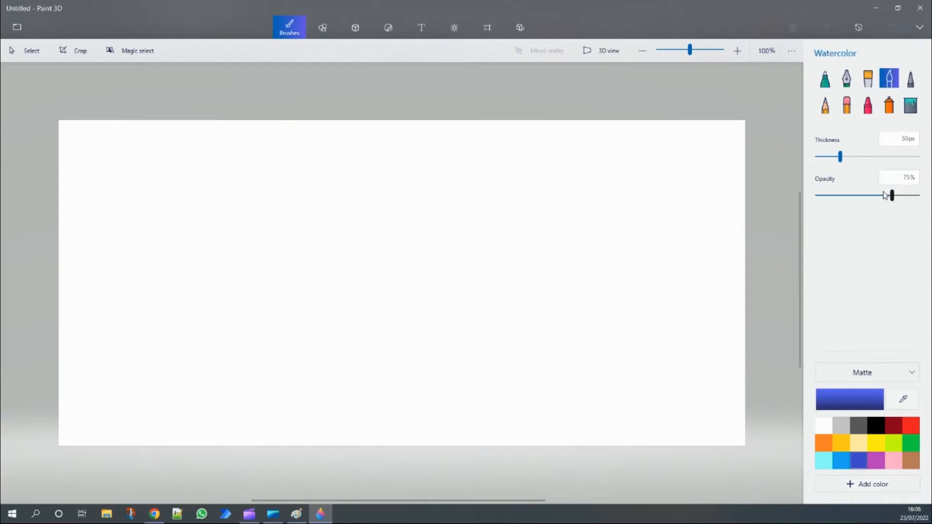
{"action": "left_click_drag", "start_coordinate": [892, 196], "coordinate": [918, 196]}
{"action": "left_click", "coordinate": [825, 106]}
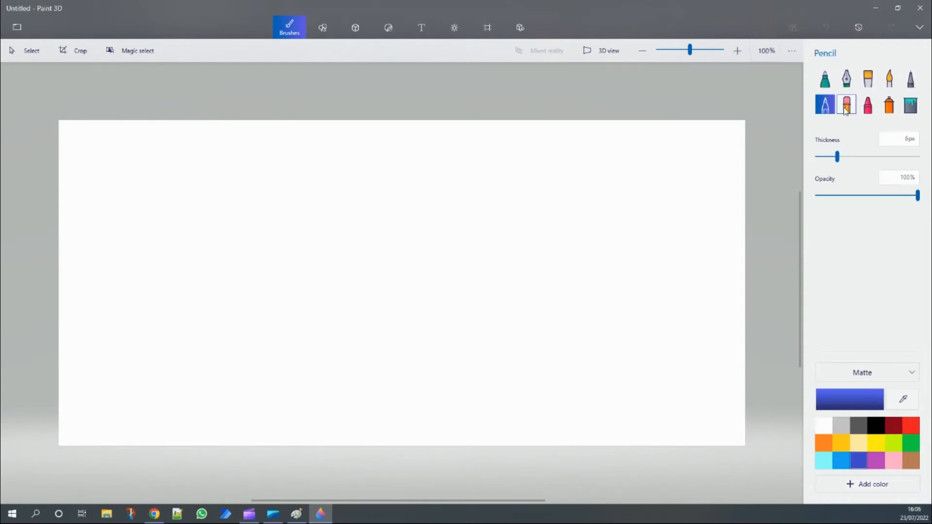
{"action": "left_click", "coordinate": [847, 105]}
{"action": "mouse_move", "coordinate": [182, 256]}
{"action": "left_mouse_down"}
{"action": "mouse_move", "coordinate": [152, 304]}
{"action": "mouse_move", "coordinate": [187, 235]}
{"action": "left_mouse_up"}
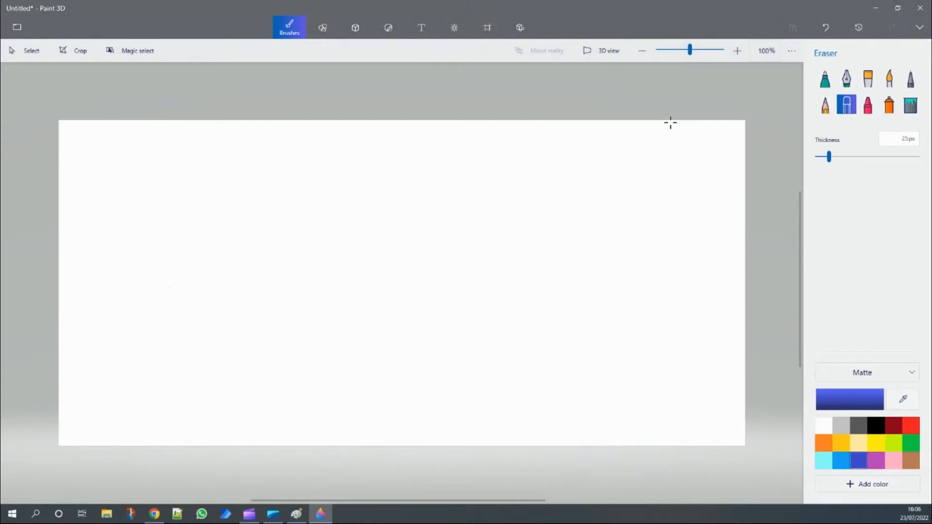
Handwrite "Maman" across the lower part of the canvas with the indigo marker at 19 px thickness.
{"action": "left_click", "coordinate": [825, 80]}
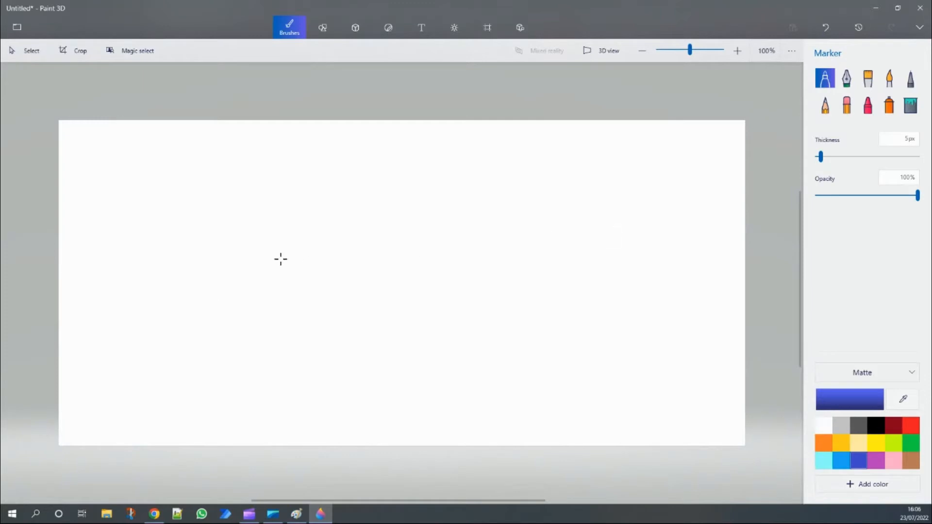
{"action": "left_click_drag", "start_coordinate": [821, 157], "coordinate": [835, 157]}
{"action": "mouse_move", "coordinate": [68, 406]}
{"action": "left_mouse_down"}
{"action": "mouse_move", "coordinate": [121, 328]}
{"action": "mouse_move", "coordinate": [121, 359]}
{"action": "mouse_move", "coordinate": [164, 334]}
{"action": "mouse_move", "coordinate": [163, 401]}
{"action": "left_mouse_up"}
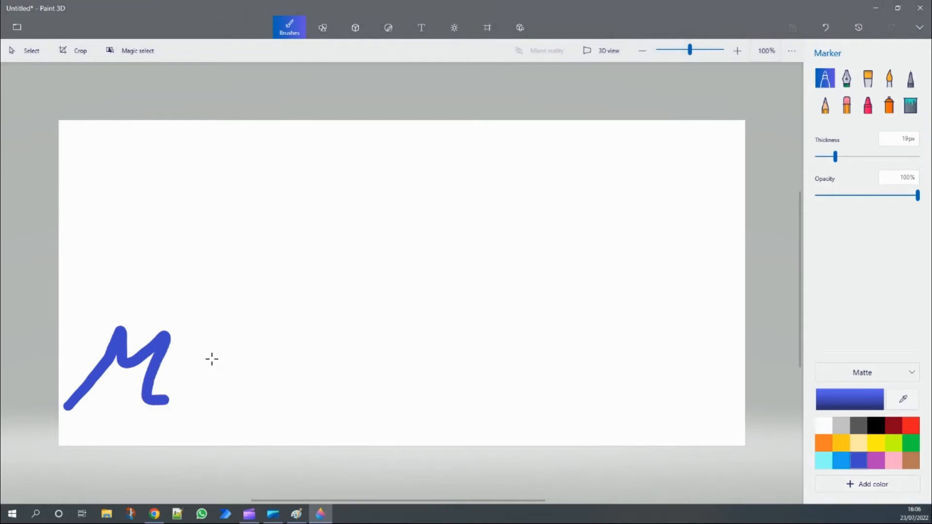
{"action": "mouse_move", "coordinate": [220, 356]}
{"action": "left_mouse_down"}
{"action": "mouse_move", "coordinate": [156, 396]}
{"action": "mouse_move", "coordinate": [187, 402]}
{"action": "left_mouse_up"}
{"action": "mouse_move", "coordinate": [202, 362]}
{"action": "left_mouse_down"}
{"action": "mouse_move", "coordinate": [197, 388]}
{"action": "mouse_move", "coordinate": [238, 405]}
{"action": "left_mouse_up"}
{"action": "mouse_move", "coordinate": [236, 361]}
{"action": "left_mouse_down"}
{"action": "mouse_move", "coordinate": [262, 402]}
{"action": "mouse_move", "coordinate": [298, 358]}
{"action": "mouse_move", "coordinate": [322, 399]}
{"action": "left_mouse_up"}
{"action": "left_click_drag", "start_coordinate": [370, 356], "coordinate": [362, 398]}
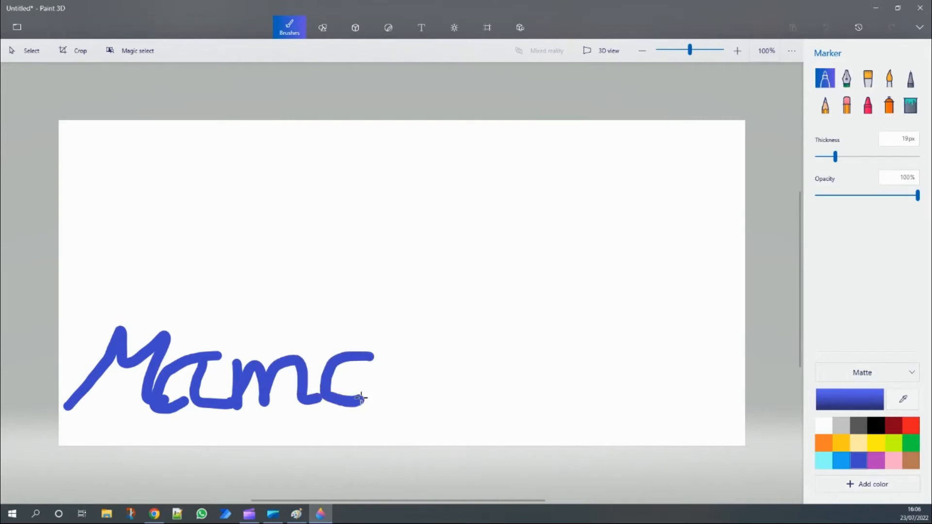
{"action": "left_click_drag", "start_coordinate": [371, 362], "coordinate": [396, 398]}
{"action": "mouse_move", "coordinate": [399, 356]}
{"action": "left_mouse_down"}
{"action": "mouse_move", "coordinate": [398, 396]}
{"action": "mouse_move", "coordinate": [437, 369]}
{"action": "mouse_move", "coordinate": [494, 383]}
{"action": "left_mouse_up"}
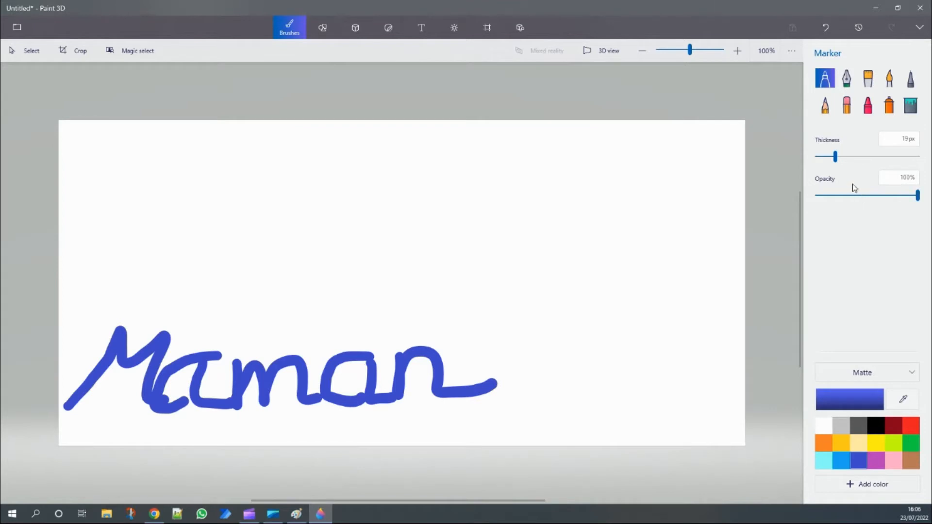
Erase the handwritten word with the eraser at 196 px thickness and reduce the eraser to 127 px.
{"action": "left_click", "coordinate": [846, 105]}
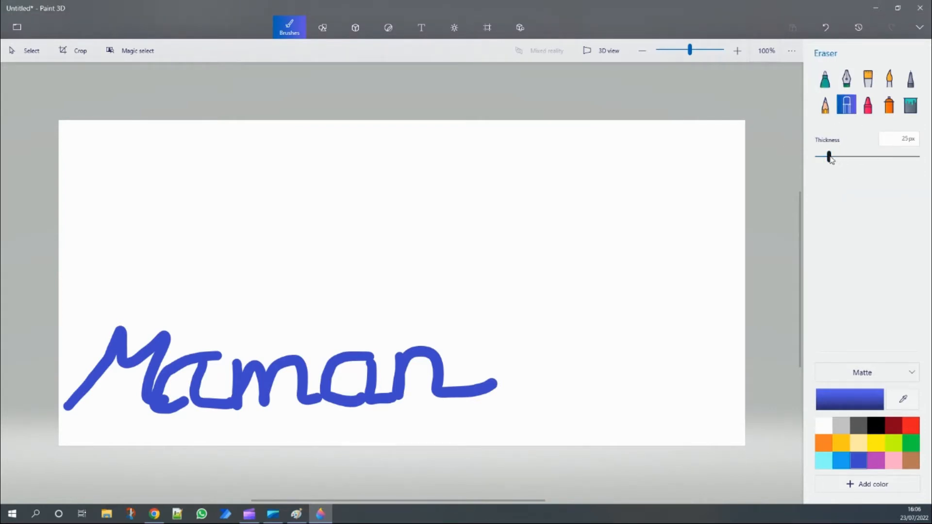
{"action": "left_click_drag", "start_coordinate": [829, 157], "coordinate": [916, 157]}
{"action": "mouse_move", "coordinate": [506, 395]}
{"action": "left_mouse_down"}
{"action": "mouse_move", "coordinate": [258, 398]}
{"action": "mouse_move", "coordinate": [96, 339]}
{"action": "mouse_move", "coordinate": [553, 351]}
{"action": "left_mouse_up"}
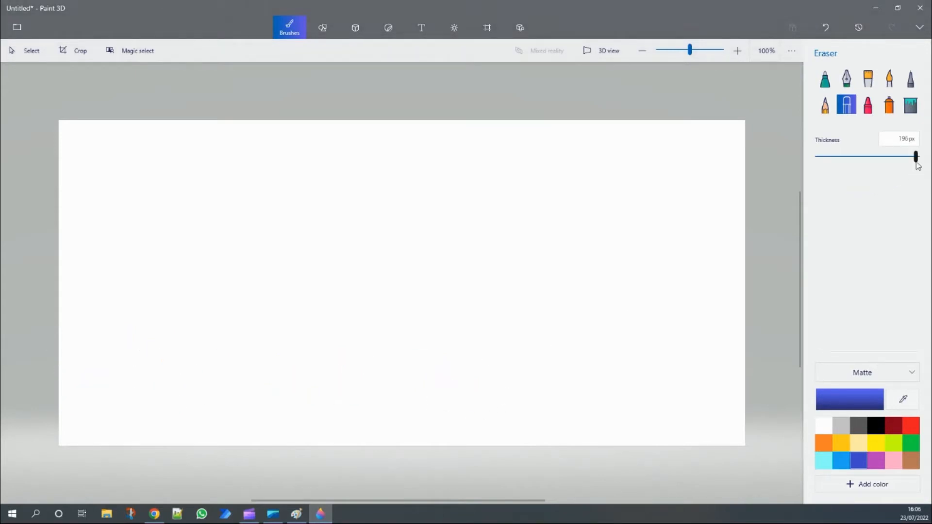
{"action": "left_click_drag", "start_coordinate": [916, 158], "coordinate": [882, 158]}
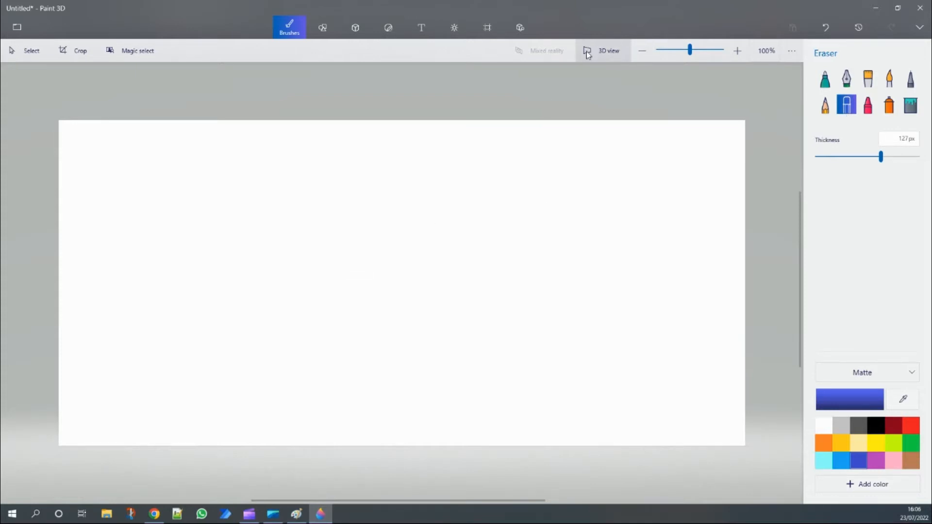
Draw a 4-point curve on the left half of the canvas and color it indigo.
{"action": "left_click", "coordinate": [322, 36]}
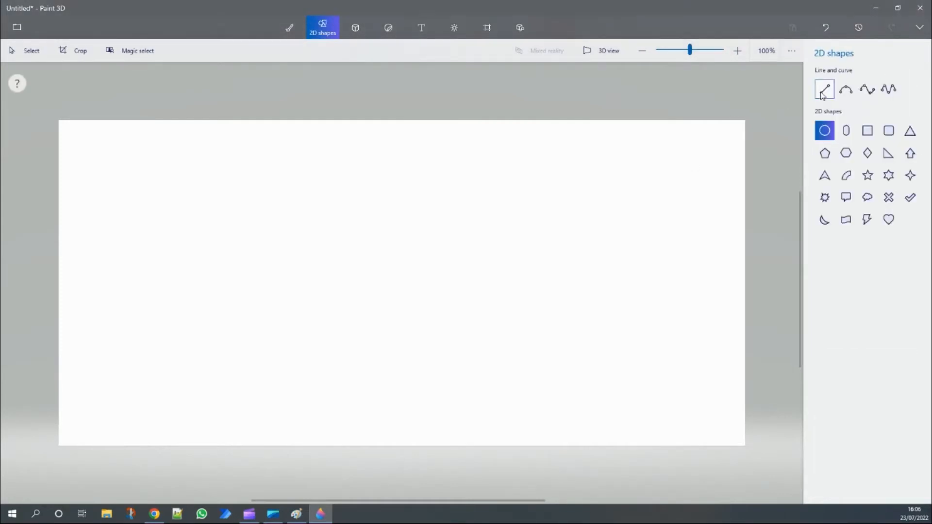
{"action": "left_click", "coordinate": [869, 90]}
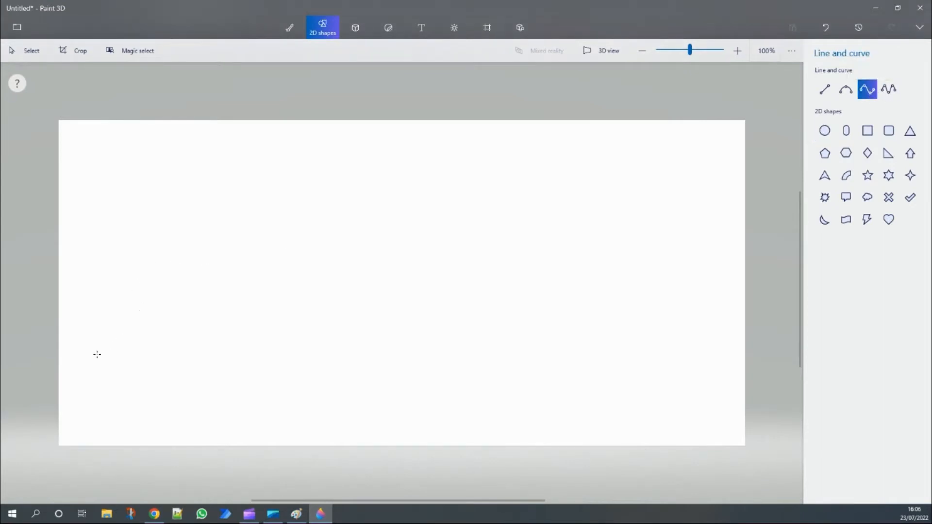
{"action": "mouse_move", "coordinate": [95, 355]}
{"action": "left_mouse_down"}
{"action": "mouse_move", "coordinate": [138, 319]}
{"action": "mouse_move", "coordinate": [206, 360]}
{"action": "mouse_move", "coordinate": [257, 305]}
{"action": "mouse_move", "coordinate": [267, 275]}
{"action": "left_mouse_up"}
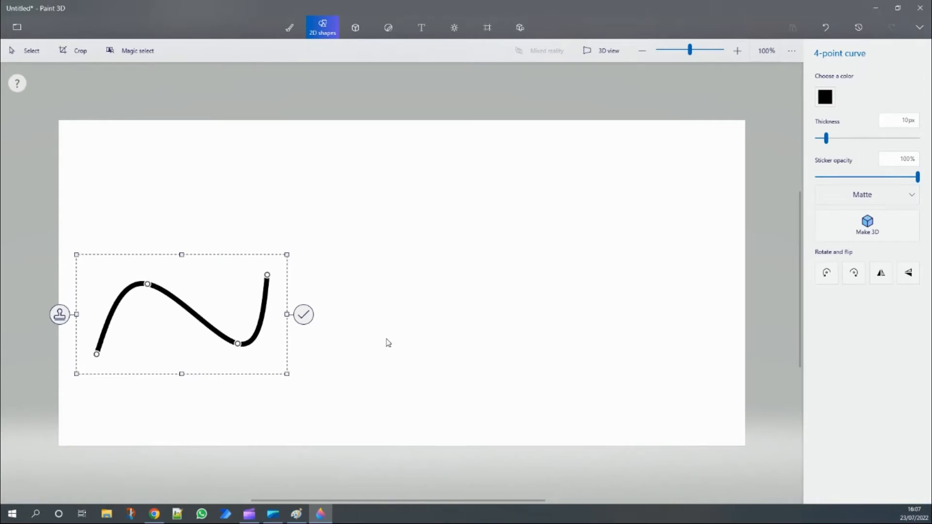
{"action": "left_click", "coordinate": [827, 99]}
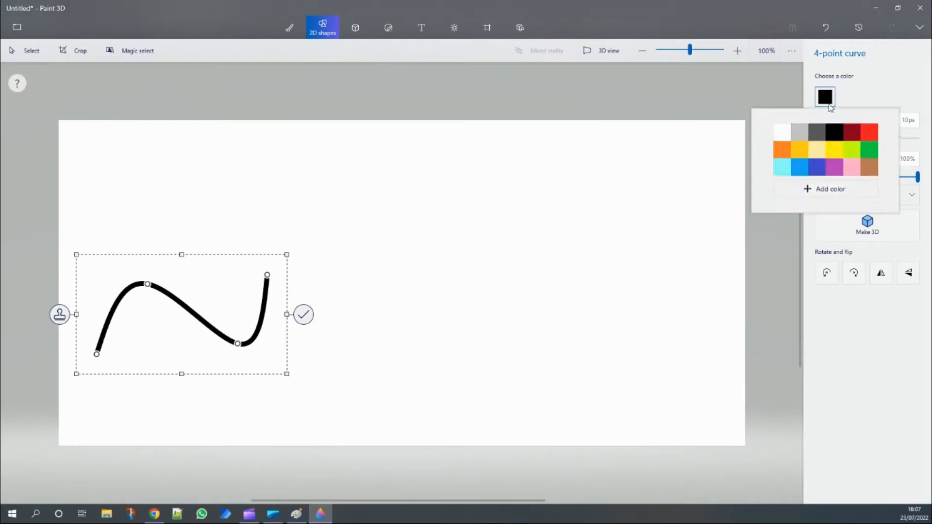
{"action": "left_click", "coordinate": [817, 167]}
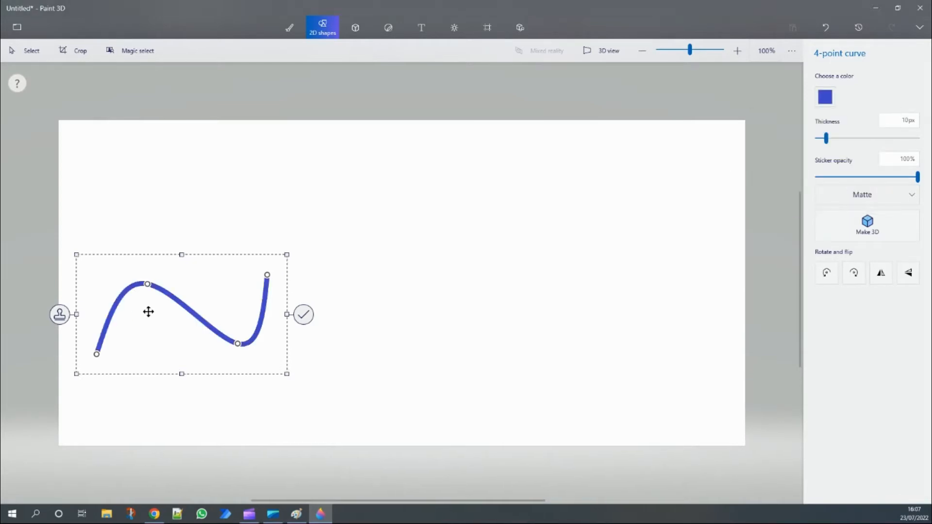
Convert the indigo curve into a 3D object and rotate it about its axes.
{"action": "left_click", "coordinate": [883, 235]}
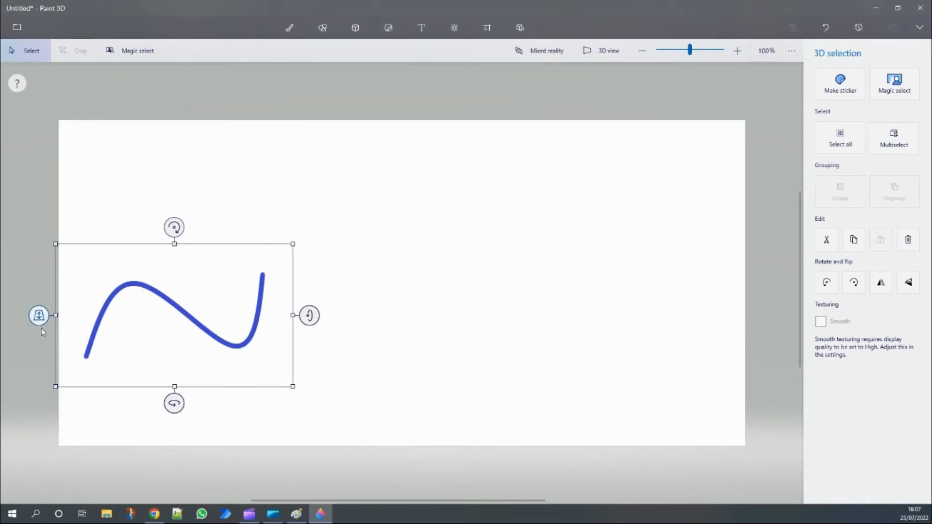
{"action": "left_click_drag", "start_coordinate": [177, 402], "coordinate": [249, 383]}
{"action": "left_click_drag", "start_coordinate": [176, 408], "coordinate": [171, 409]}
{"action": "left_click_drag", "start_coordinate": [257, 317], "coordinate": [223, 327]}
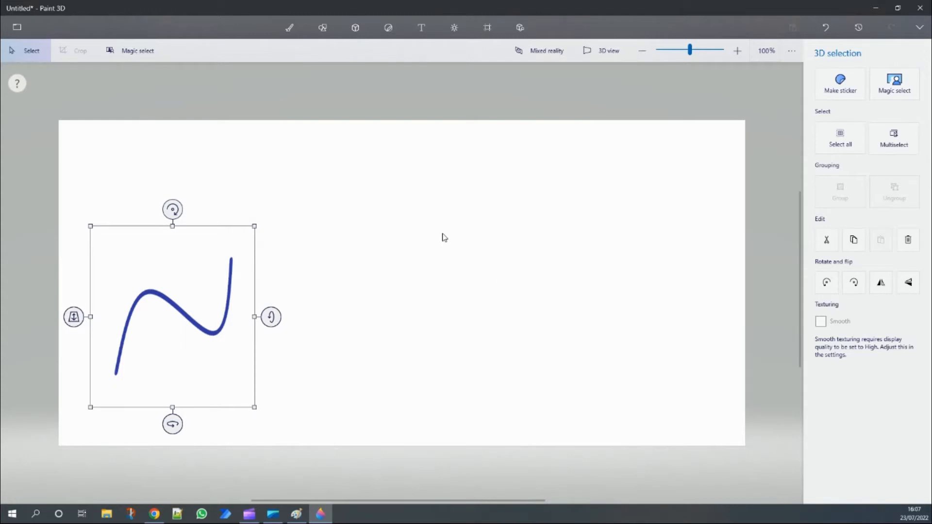
Undo the 3D curve and the erasing of the word, and redo the erasing to get a blank canvas.
{"action": "left_click", "coordinate": [827, 29]}
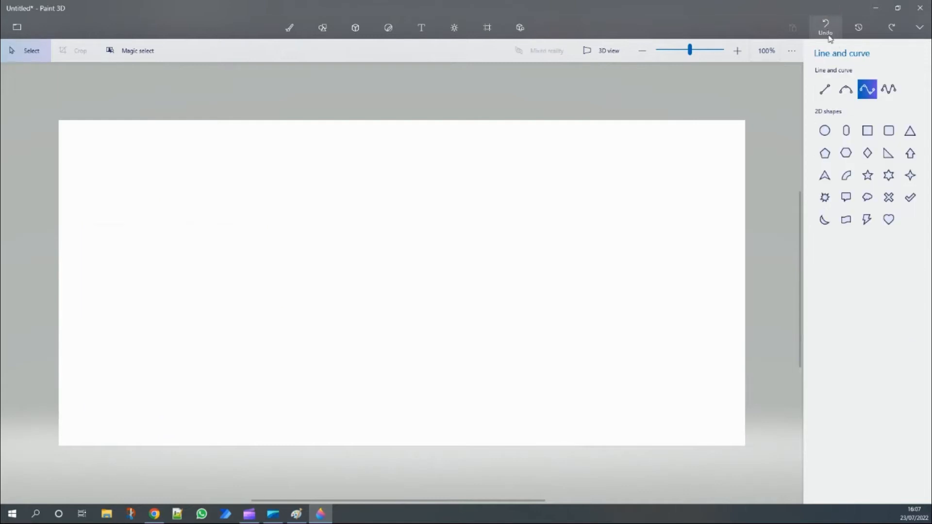
{"action": "left_click", "coordinate": [827, 28]}
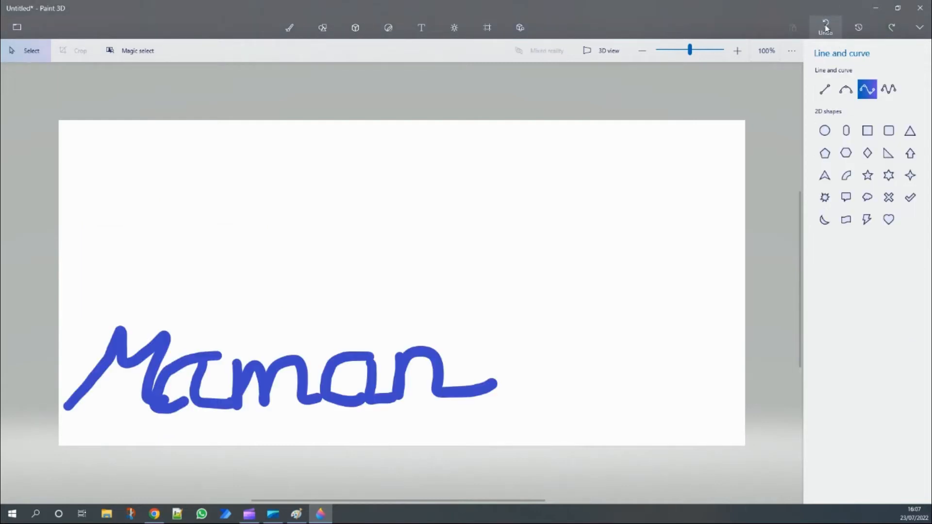
{"action": "left_click", "coordinate": [322, 27]}
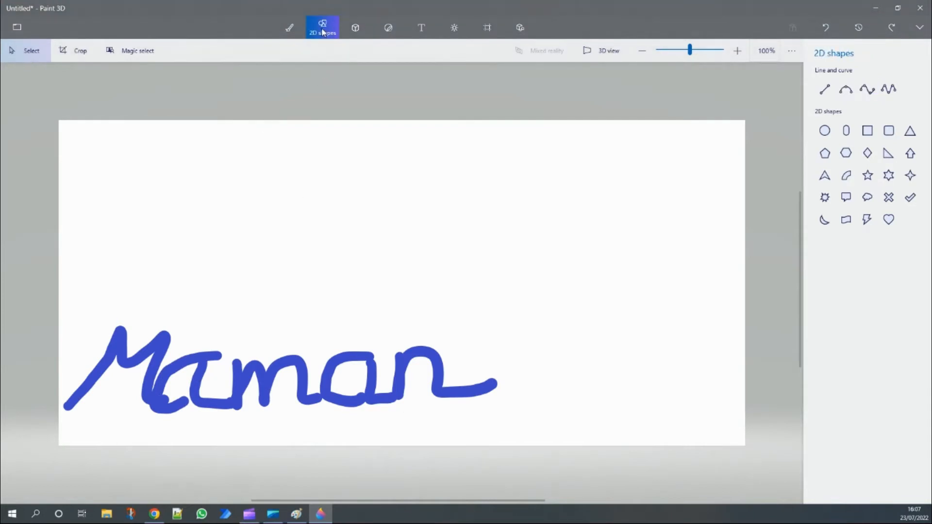
{"action": "left_click", "coordinate": [892, 27]}
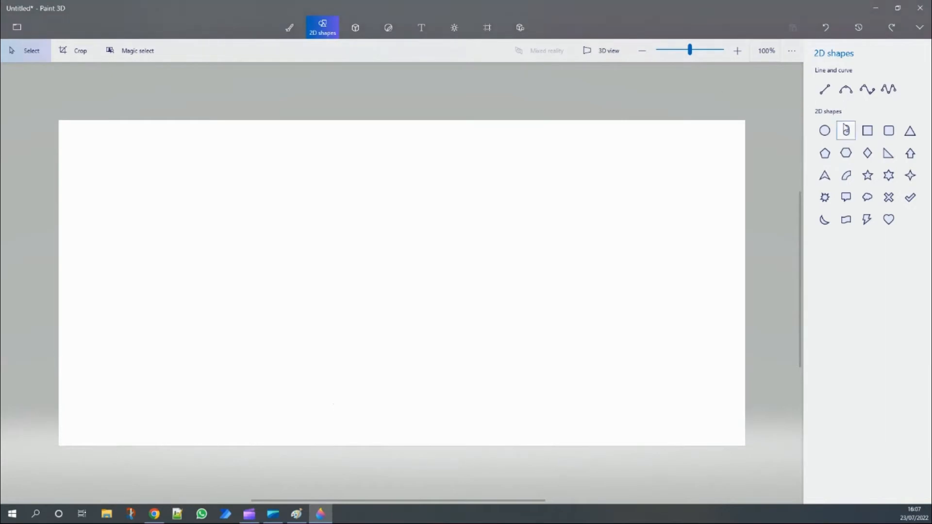
Draw a tall, unfilled capsule with a 10 px indigo outline left of the canvas center, and stamp a copy to its left.
{"action": "left_click", "coordinate": [847, 155]}
{"action": "left_click", "coordinate": [847, 131]}
{"action": "left_click_drag", "start_coordinate": [294, 192], "coordinate": [385, 381]}
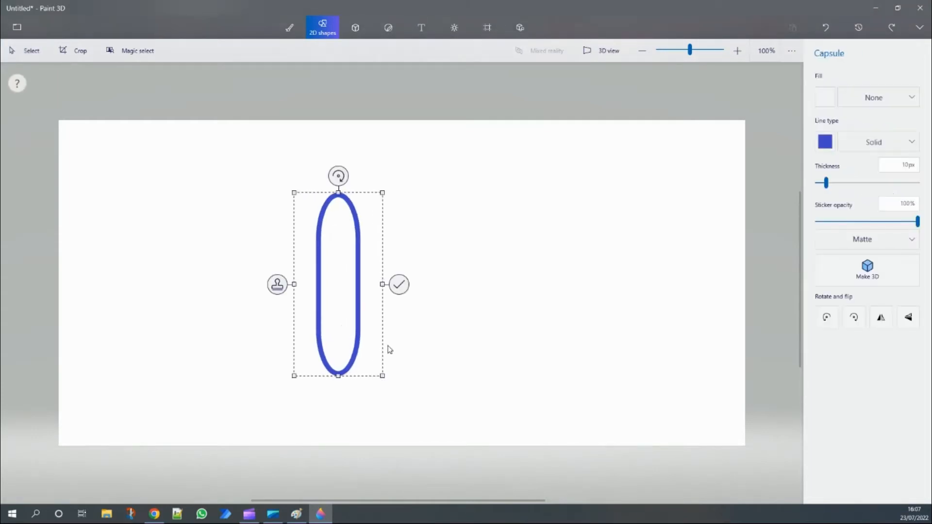
{"action": "left_click", "coordinate": [277, 285]}
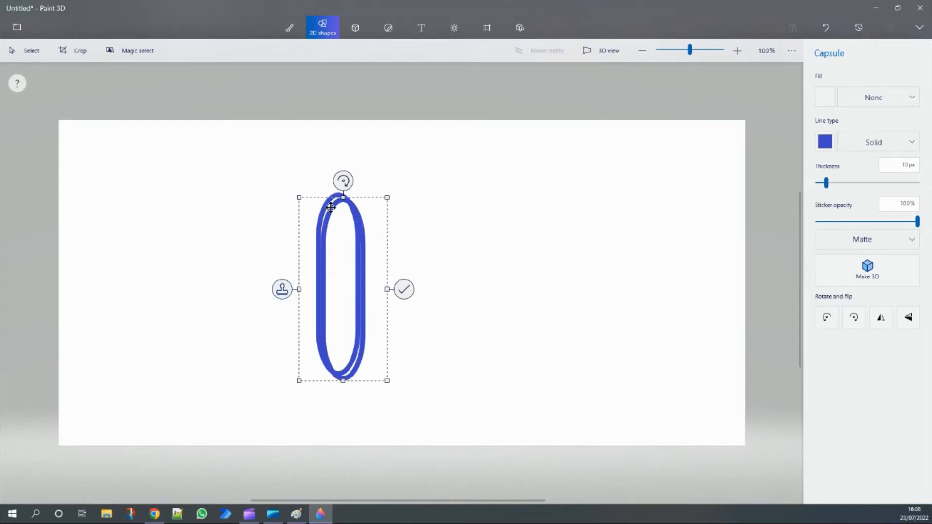
{"action": "left_click_drag", "start_coordinate": [323, 205], "coordinate": [264, 202]}
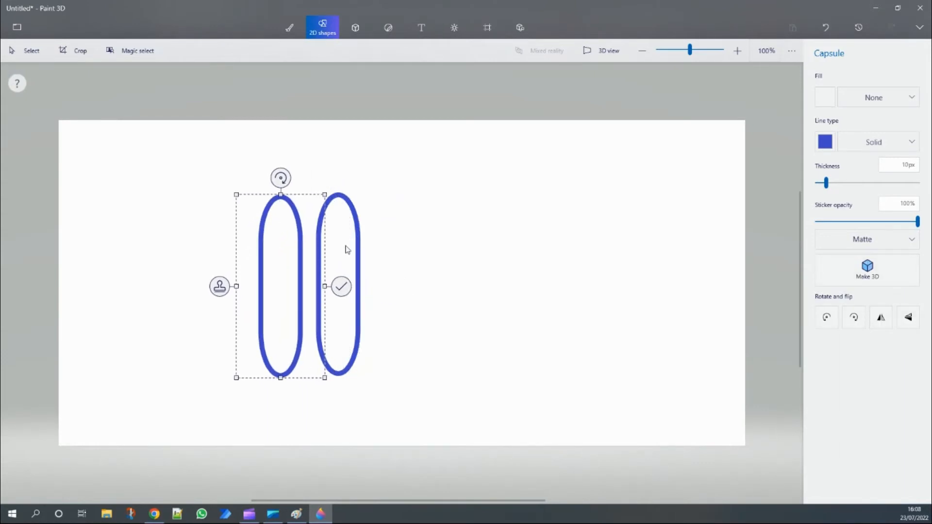
{"action": "left_click", "coordinate": [450, 238]}
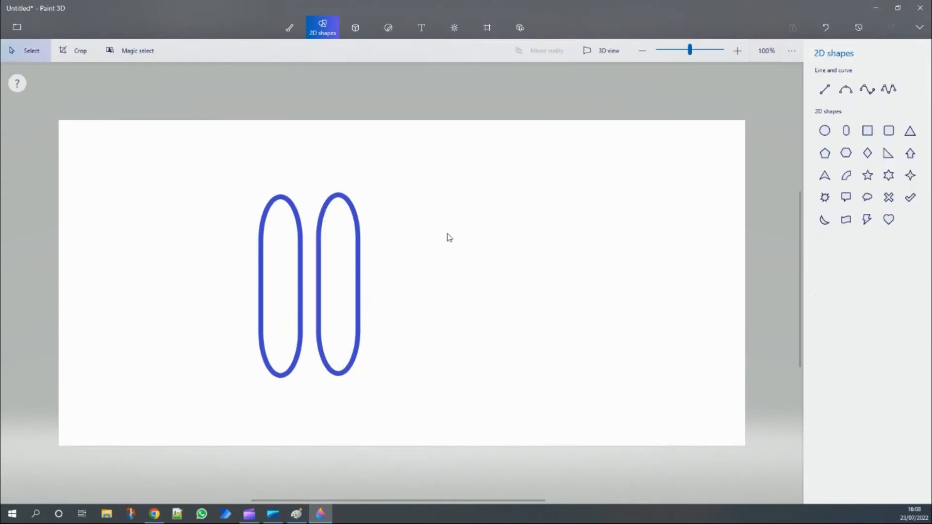
Try to move the original capsule and undo both capsules to clear the canvas.
{"action": "left_click_drag", "start_coordinate": [321, 215], "coordinate": [325, 222]}
{"action": "left_click", "coordinate": [384, 263]}
{"action": "left_click", "coordinate": [824, 28]}
{"action": "left_click", "coordinate": [824, 28]}
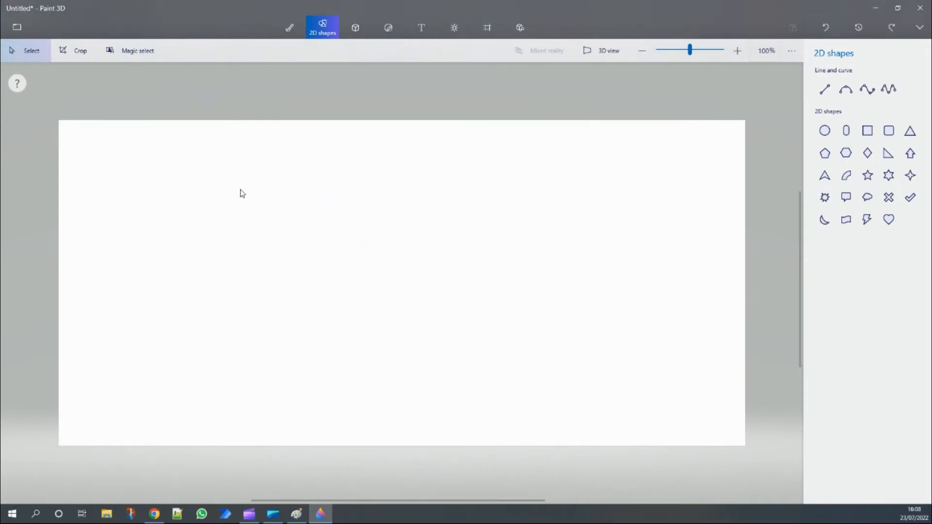
Draw a winding indigo 3D tube doodle with a hexagonal profile and 59 px thickness across the left half of the canvas.
{"action": "left_click", "coordinate": [356, 28]}
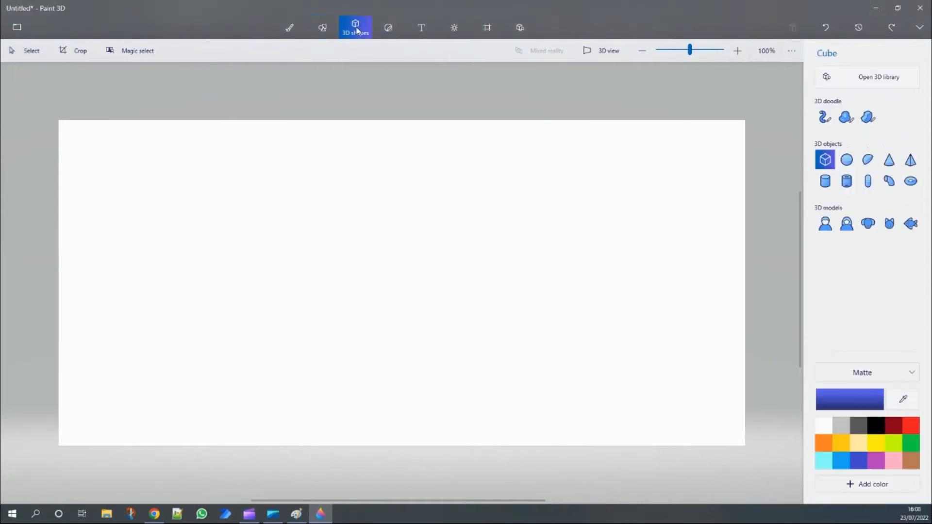
{"action": "left_click", "coordinate": [824, 119]}
{"action": "left_click", "coordinate": [911, 166]}
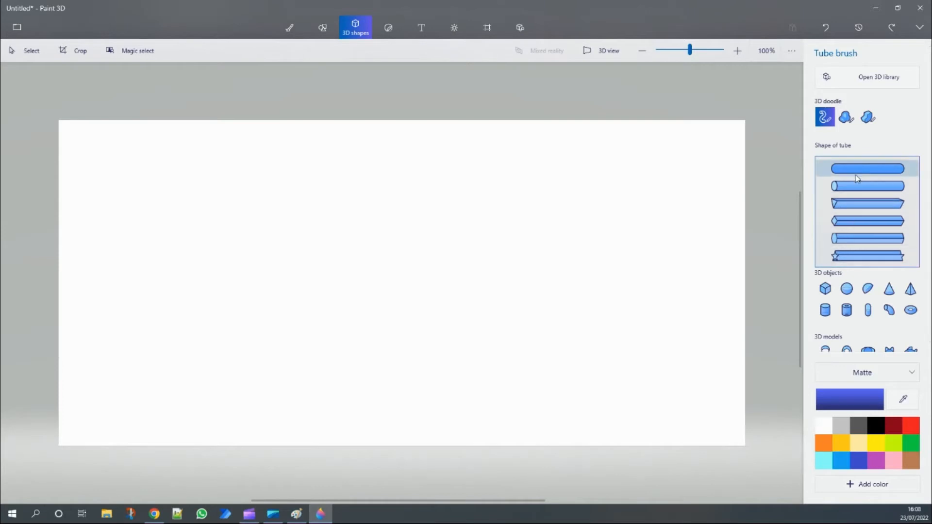
{"action": "left_click", "coordinate": [859, 238]}
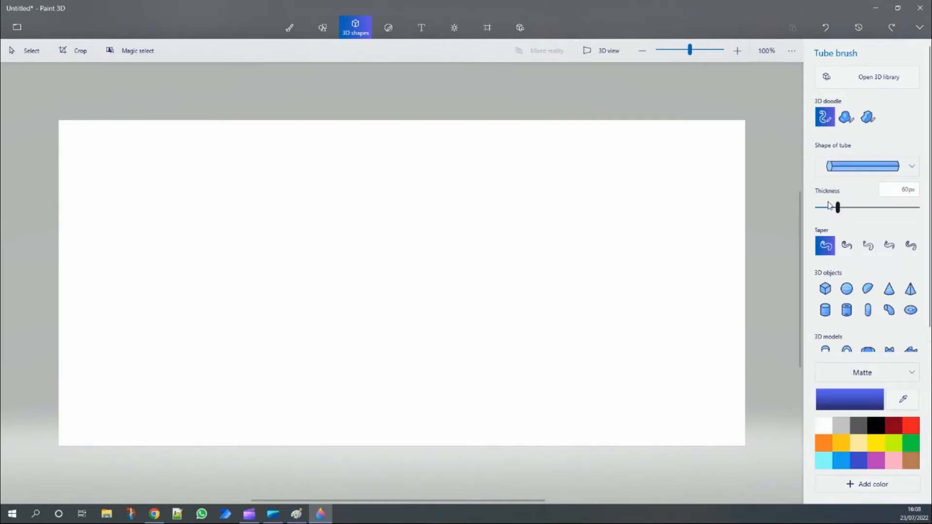
{"action": "mouse_move", "coordinate": [837, 210]}
{"action": "left_mouse_down"}
{"action": "mouse_move", "coordinate": [878, 210]}
{"action": "mouse_move", "coordinate": [833, 208]}
{"action": "left_mouse_up"}
{"action": "mouse_move", "coordinate": [151, 190]}
{"action": "left_mouse_down"}
{"action": "mouse_move", "coordinate": [198, 197]}
{"action": "mouse_move", "coordinate": [173, 262]}
{"action": "mouse_move", "coordinate": [106, 301]}
{"action": "mouse_move", "coordinate": [204, 341]}
{"action": "mouse_move", "coordinate": [267, 266]}
{"action": "mouse_move", "coordinate": [287, 174]}
{"action": "mouse_move", "coordinate": [354, 254]}
{"action": "mouse_move", "coordinate": [287, 368]}
{"action": "mouse_move", "coordinate": [254, 371]}
{"action": "left_mouse_up"}
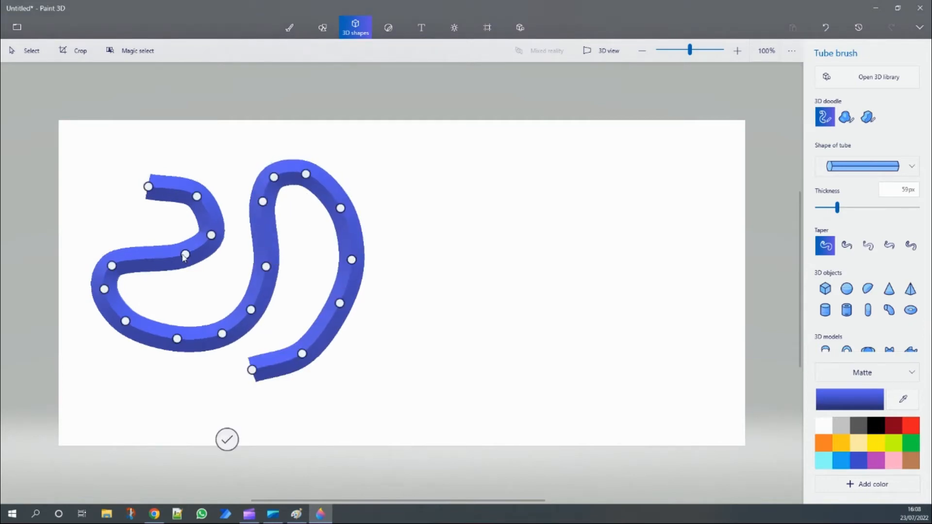
Try to reshape the tube at its left inner bend, and undo the two short tube segments drawn there.
{"action": "left_click_drag", "start_coordinate": [182, 254], "coordinate": [194, 268]}
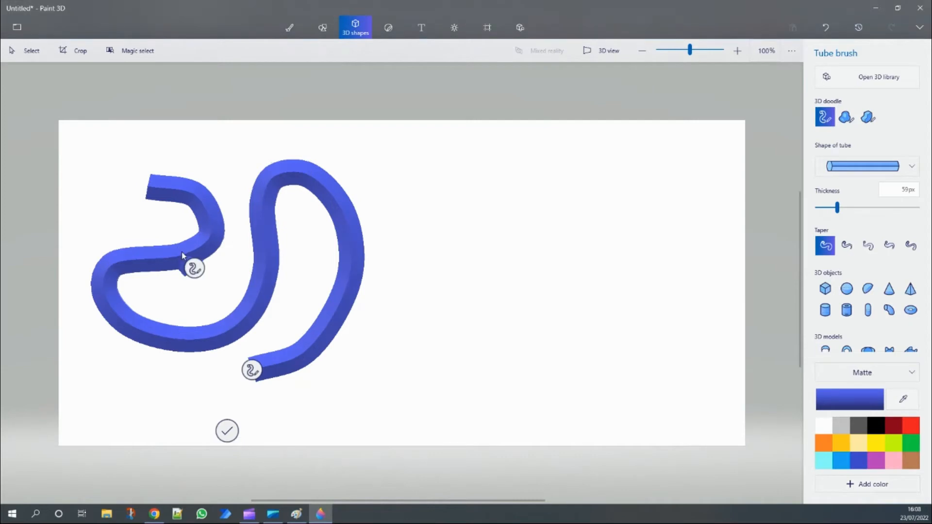
{"action": "left_click", "coordinate": [182, 253]}
{"action": "left_click_drag", "start_coordinate": [180, 251], "coordinate": [165, 215]}
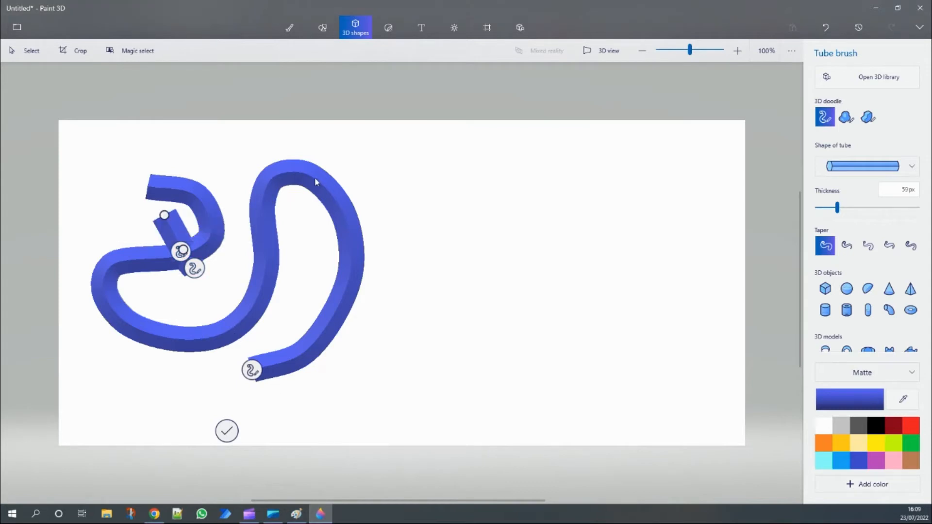
{"action": "left_click", "coordinate": [826, 27]}
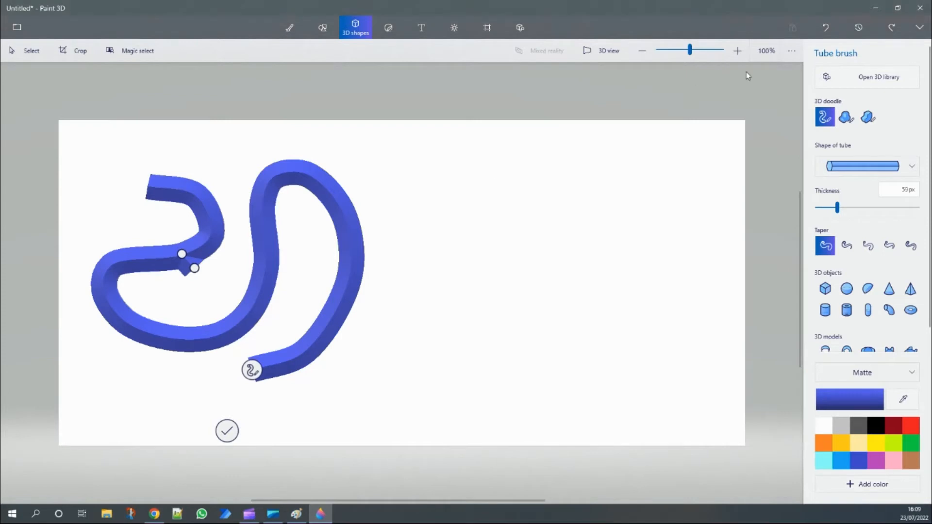
{"action": "left_click", "coordinate": [831, 32]}
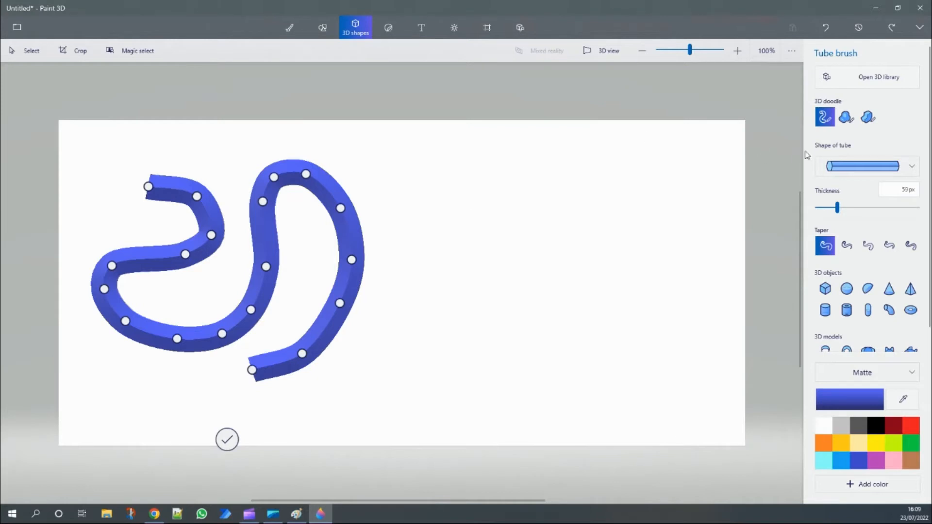
Finalize the tube, tilt it about its vertical and horizontal axes, and bring it slightly closer in depth.
{"action": "left_click", "coordinate": [225, 443]}
{"action": "left_click_drag", "start_coordinate": [225, 408], "coordinate": [249, 358]}
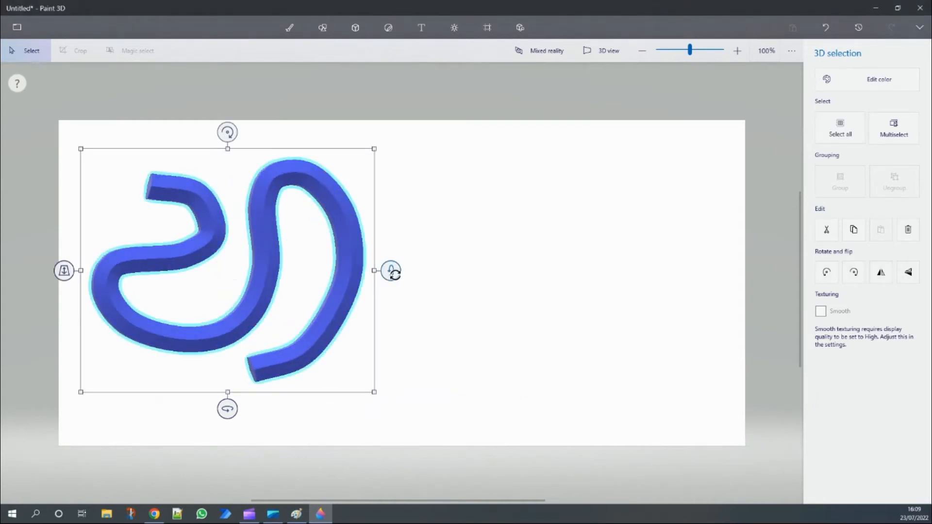
{"action": "left_click_drag", "start_coordinate": [391, 270], "coordinate": [402, 209]}
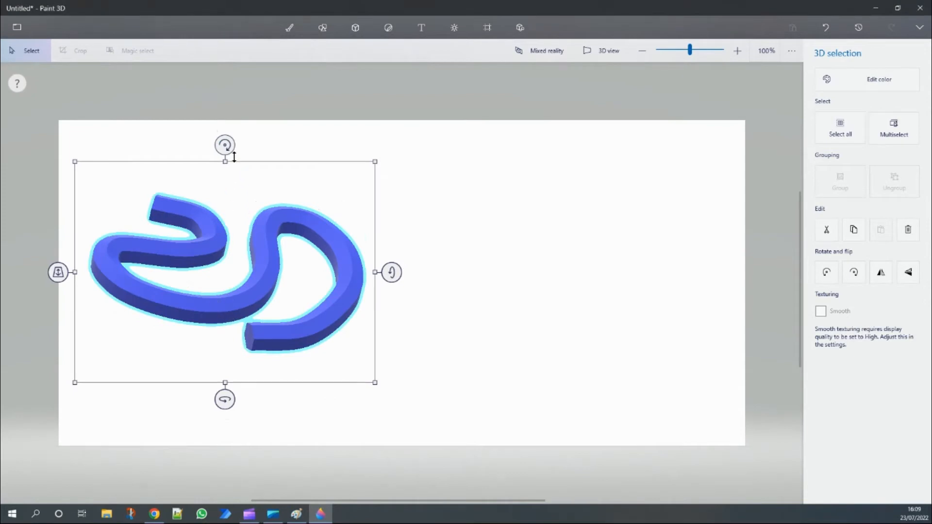
{"action": "left_click_drag", "start_coordinate": [59, 275], "coordinate": [59, 276]}
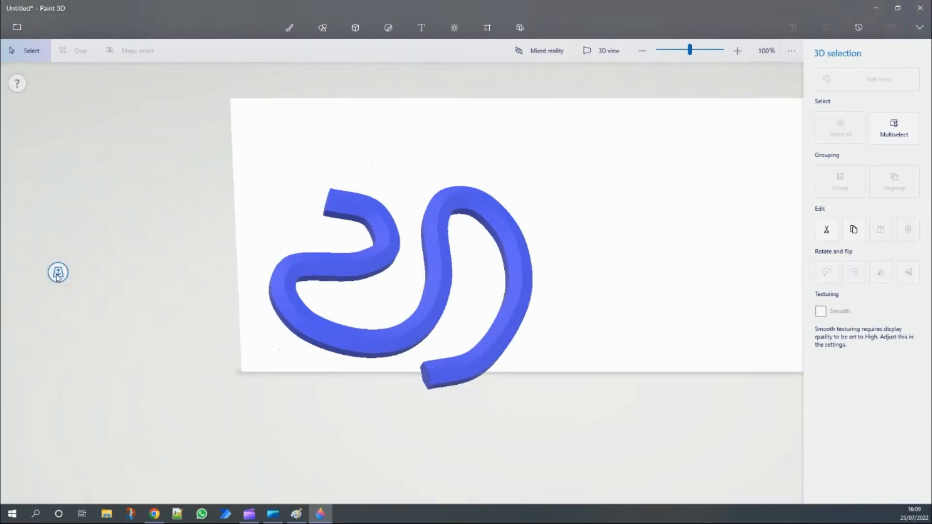
{"action": "left_click_drag", "start_coordinate": [57, 275], "coordinate": [68, 379]}
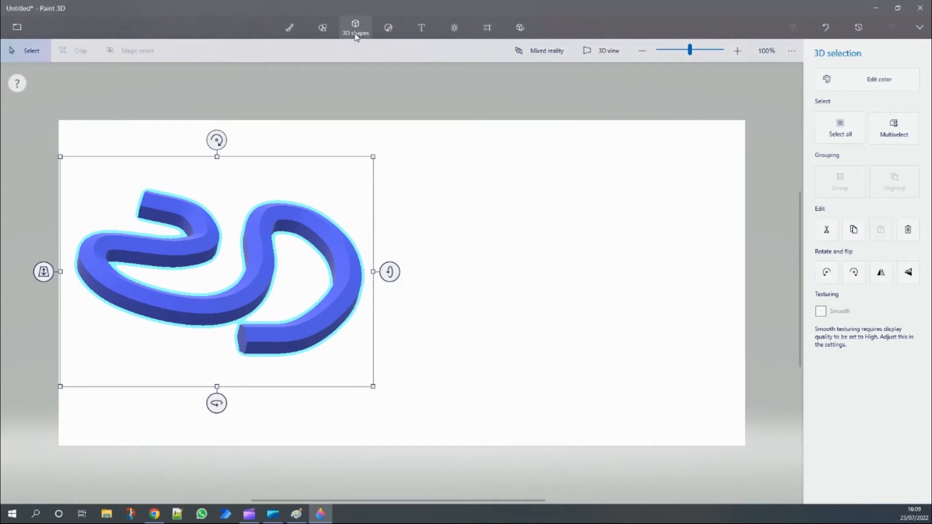
Insert an indigo 3D man model in the middle of the canvas, beside the tube.
{"action": "left_click", "coordinate": [388, 28]}
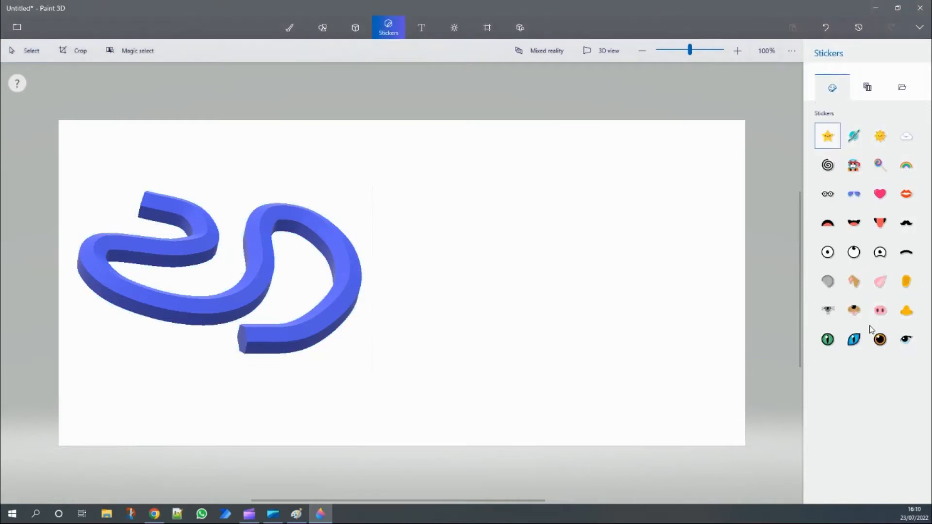
{"action": "left_click", "coordinate": [355, 29]}
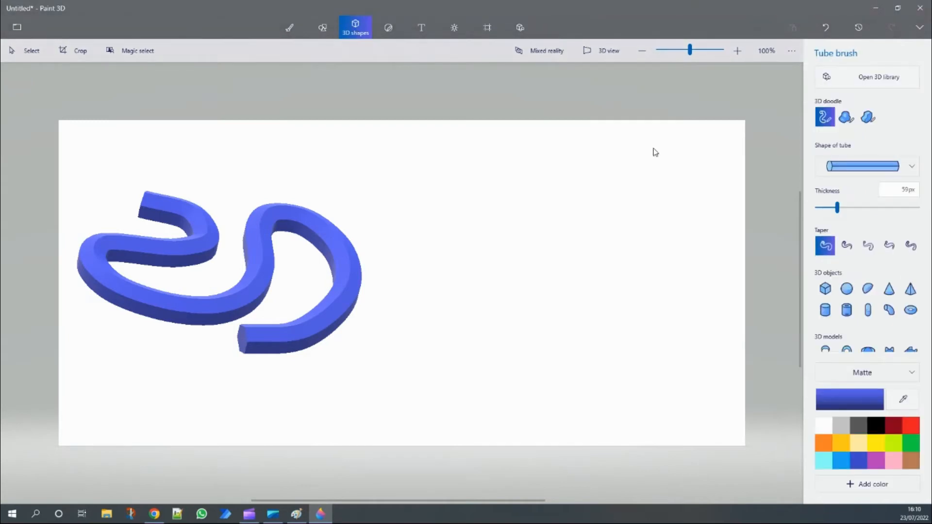
{"action": "scroll", "coordinate": [901, 272], "scroll_direction": "down", "scroll_amount": 1}
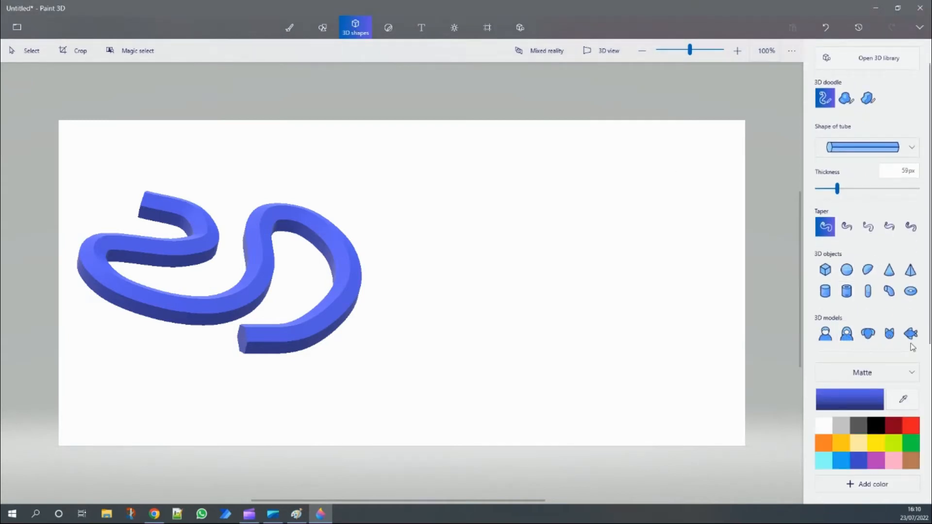
{"action": "left_click", "coordinate": [825, 334]}
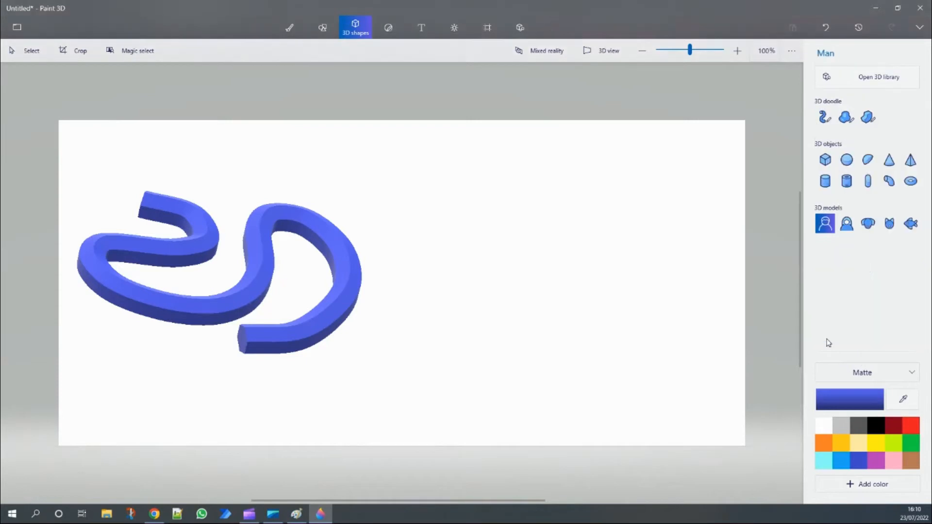
{"action": "left_click_drag", "start_coordinate": [383, 166], "coordinate": [484, 381]}
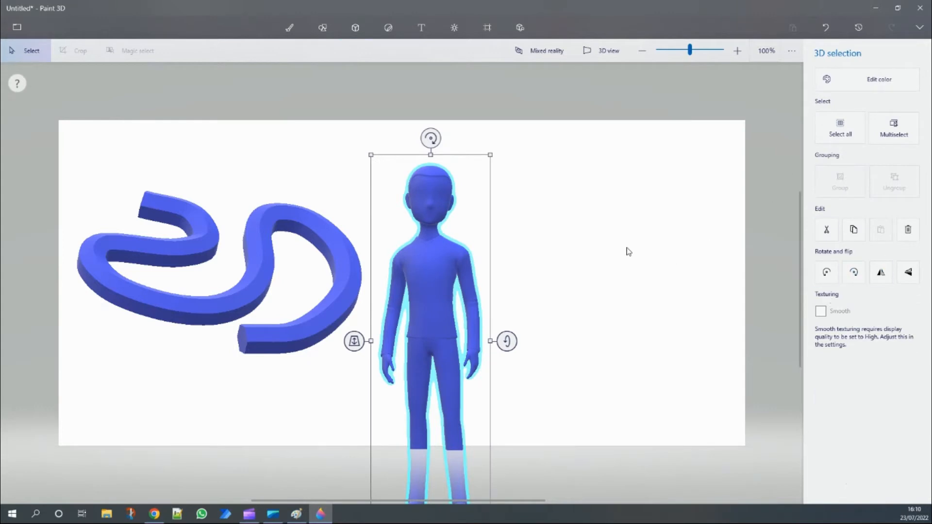
{"action": "left_click", "coordinate": [548, 232]}
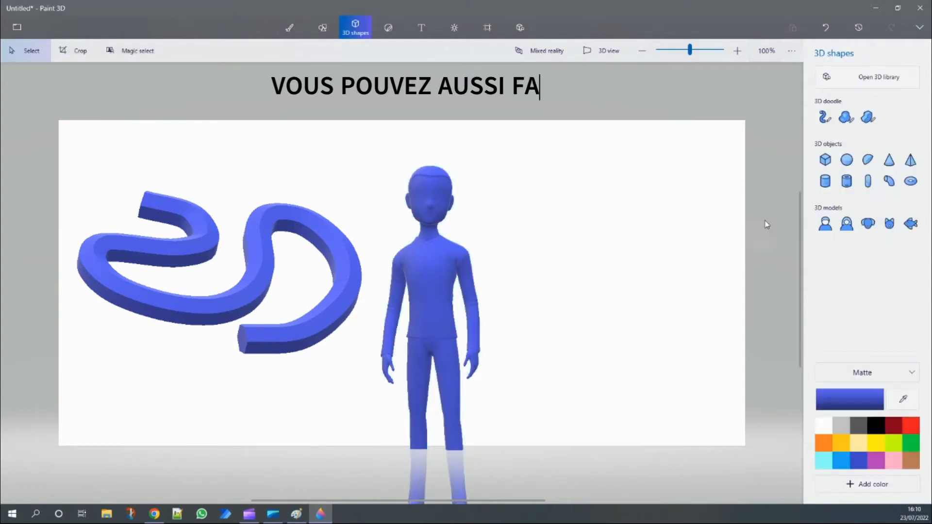
Insert a 3D fish model to the right of the man and recolor it dark red.
{"action": "left_click", "coordinate": [911, 226]}
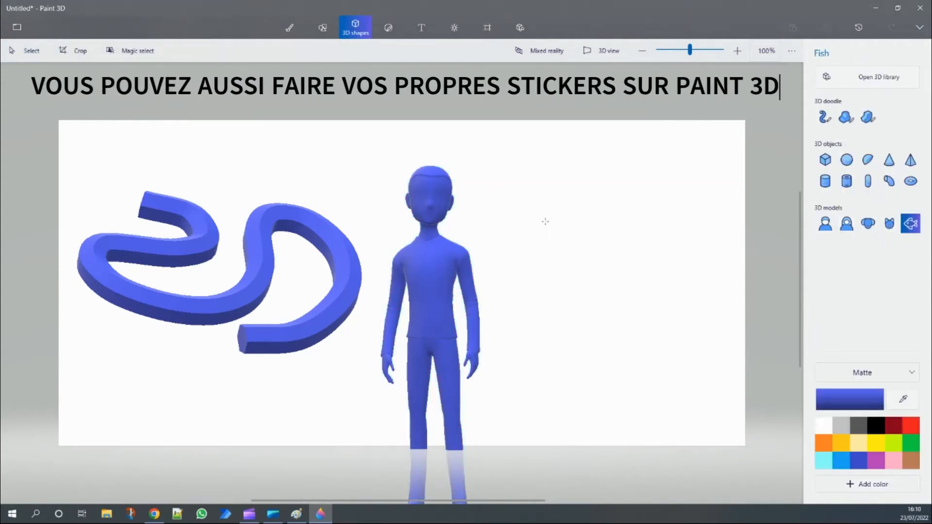
{"action": "left_click_drag", "start_coordinate": [544, 218], "coordinate": [757, 417]}
{"action": "left_click_drag", "start_coordinate": [630, 270], "coordinate": [617, 274]}
{"action": "left_click", "coordinate": [660, 275]}
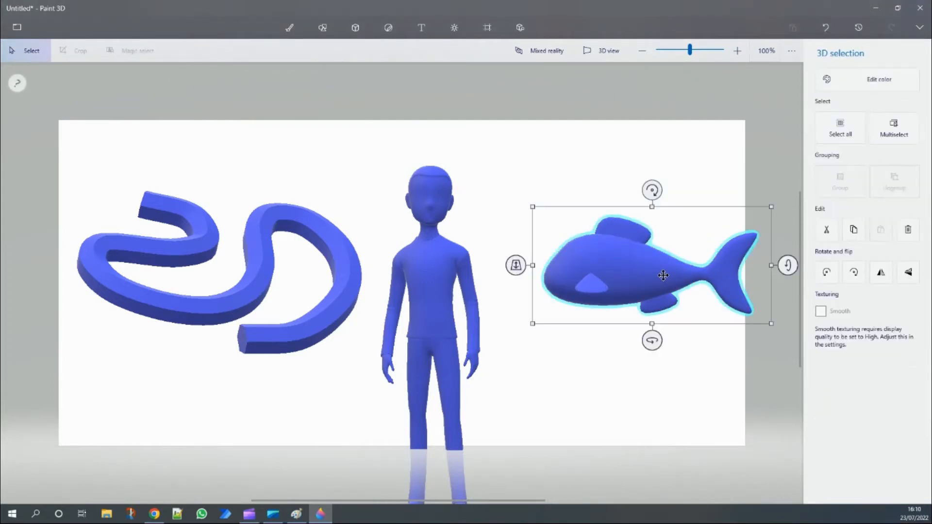
{"action": "left_click", "coordinate": [842, 83]}
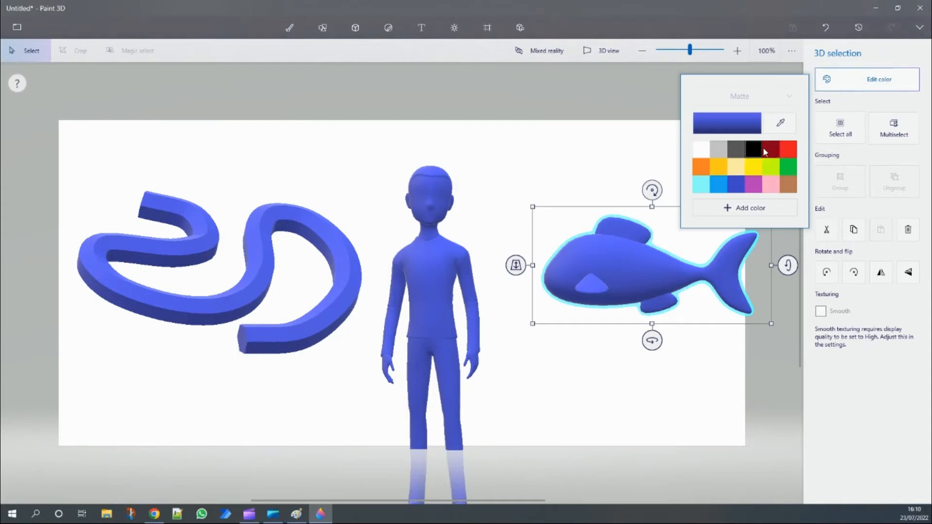
{"action": "left_click", "coordinate": [771, 149]}
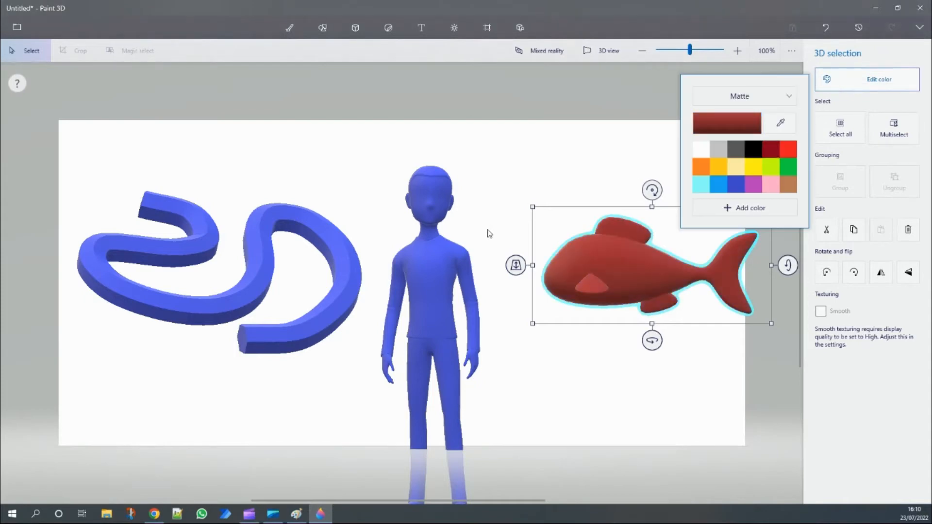
Paint black stripes across the fish's body and tail with the 19 px Marker at 100% opacity.
{"action": "left_click", "coordinate": [290, 31]}
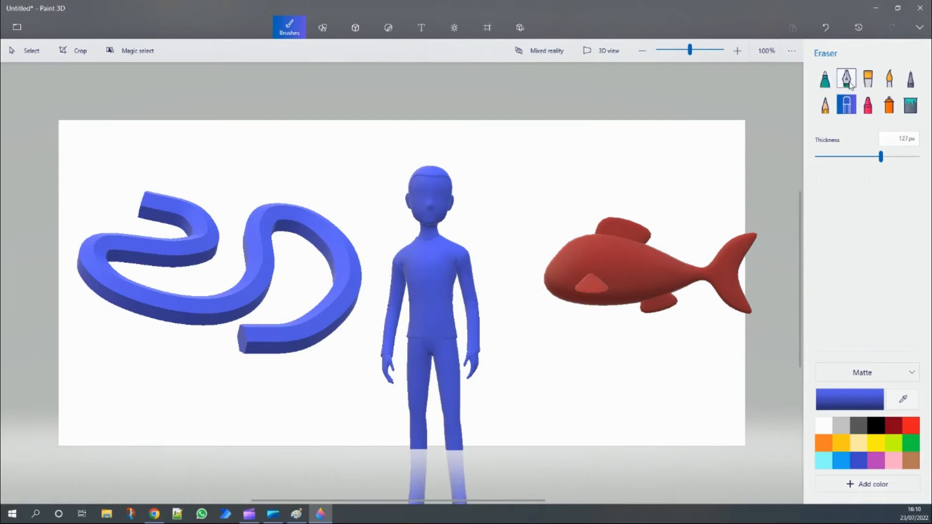
{"action": "left_click", "coordinate": [826, 80]}
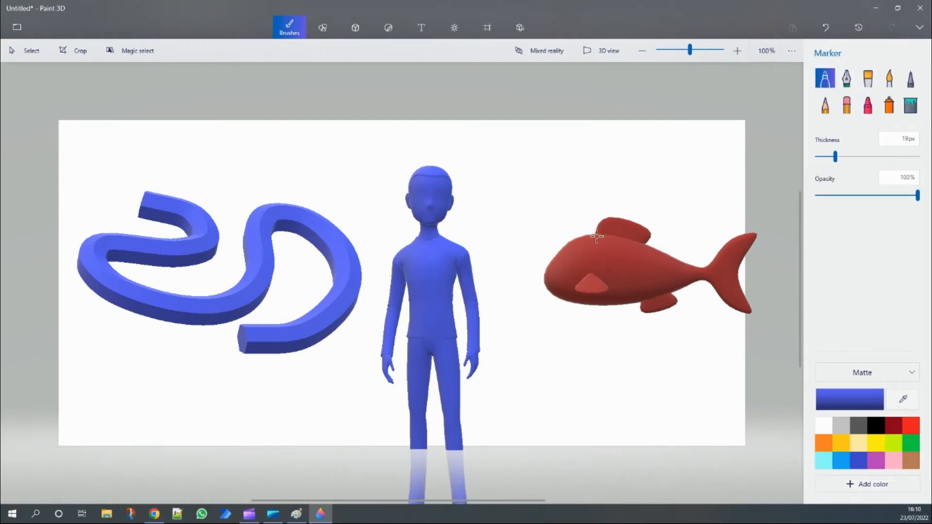
{"action": "left_click", "coordinate": [871, 429]}
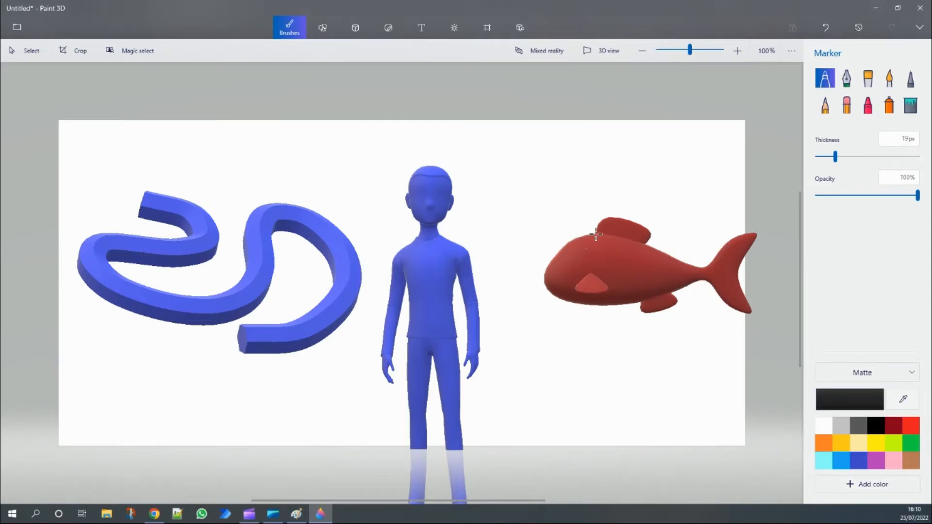
{"action": "left_click_drag", "start_coordinate": [597, 234], "coordinate": [615, 302]}
{"action": "left_click_drag", "start_coordinate": [630, 221], "coordinate": [640, 298]}
{"action": "left_click", "coordinate": [663, 250]}
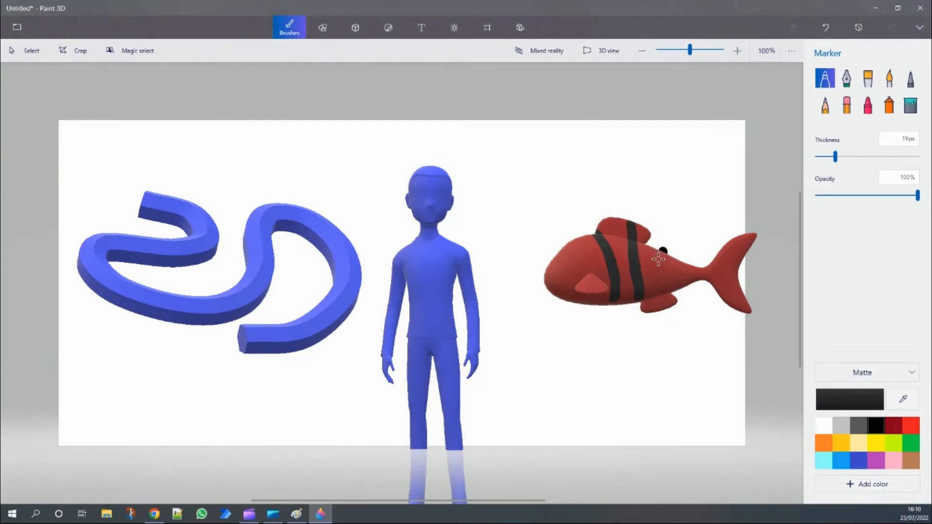
{"action": "mouse_move", "coordinate": [658, 260]}
{"action": "left_mouse_down"}
{"action": "mouse_move", "coordinate": [663, 309]}
{"action": "mouse_move", "coordinate": [689, 277]}
{"action": "mouse_move", "coordinate": [711, 287]}
{"action": "left_mouse_up"}
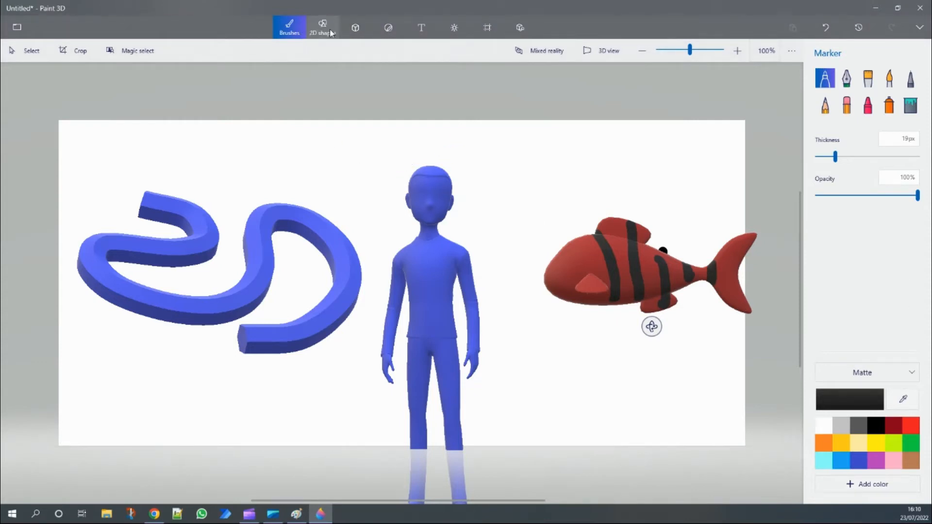
Place a small Owl eye sticker on the fish's head.
{"action": "left_click", "coordinate": [389, 29]}
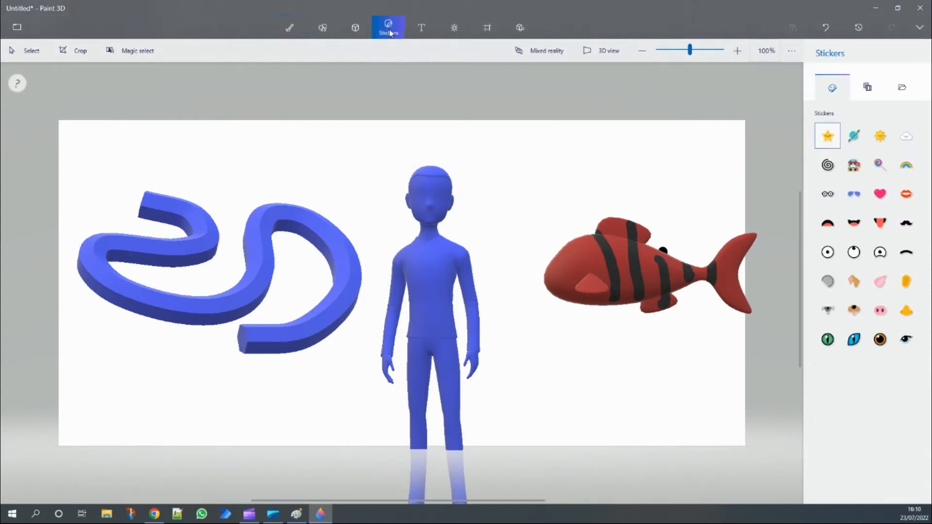
{"action": "left_click", "coordinate": [881, 341]}
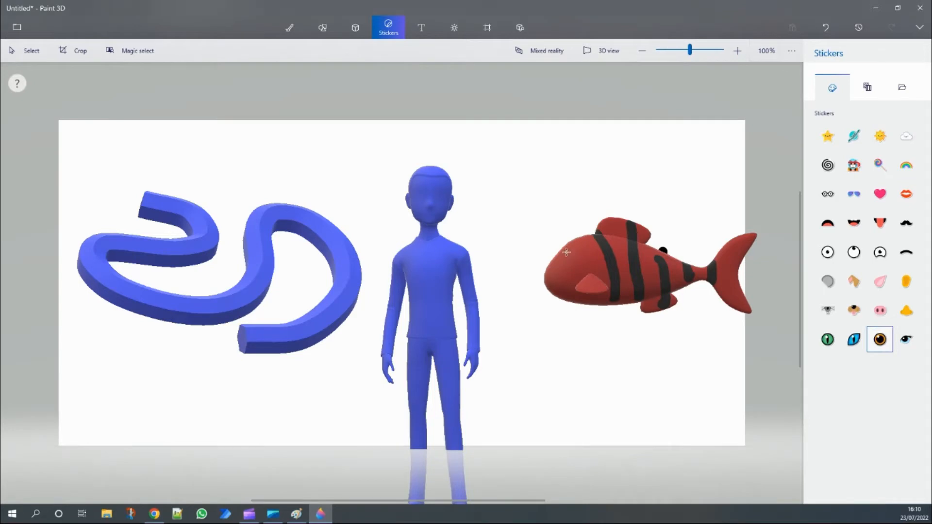
{"action": "left_click_drag", "start_coordinate": [566, 252], "coordinate": [593, 276]}
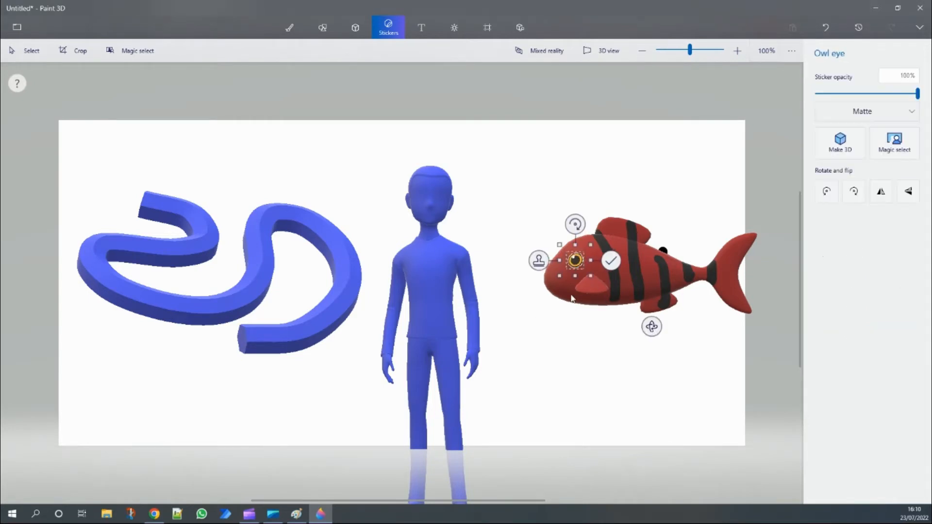
{"action": "left_click", "coordinate": [628, 393]}
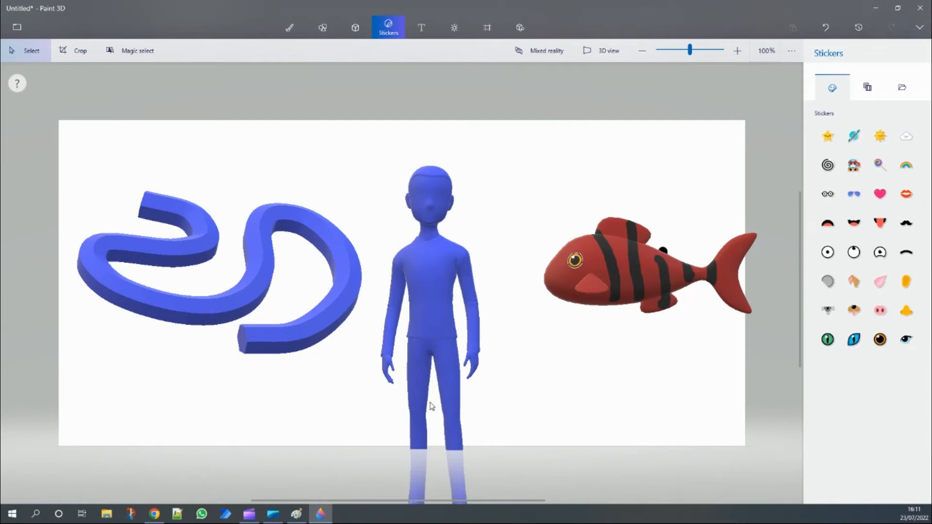
Recolor the 3D man model brown.
{"action": "left_click", "coordinate": [424, 289]}
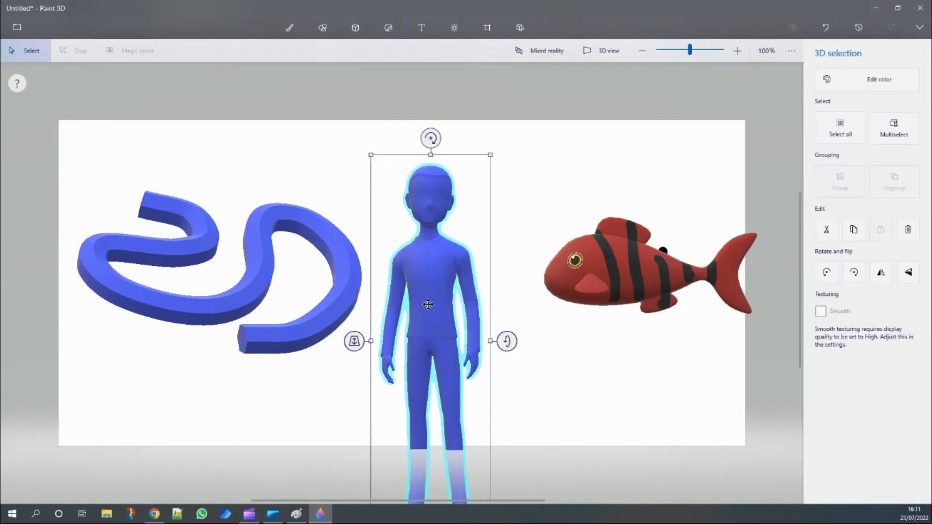
{"action": "left_click", "coordinate": [879, 80]}
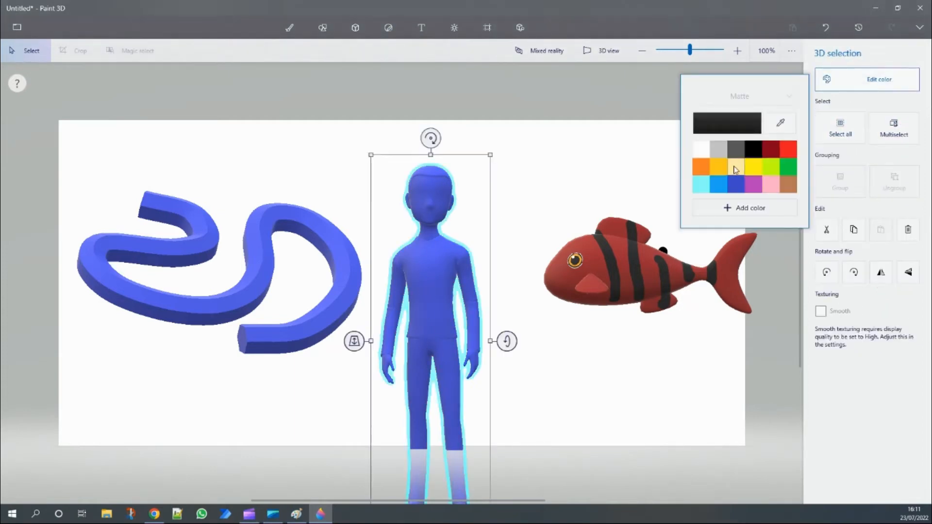
{"action": "left_click", "coordinate": [789, 184]}
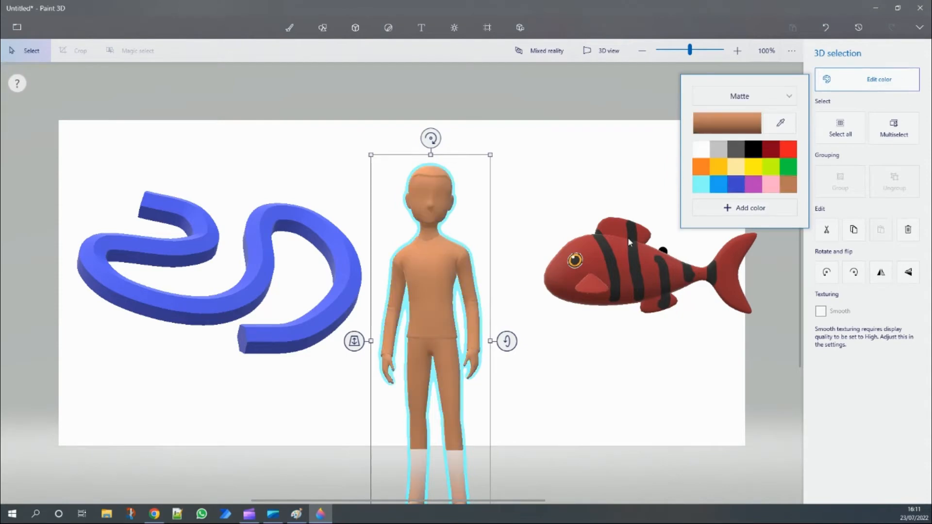
{"action": "left_click", "coordinate": [628, 430]}
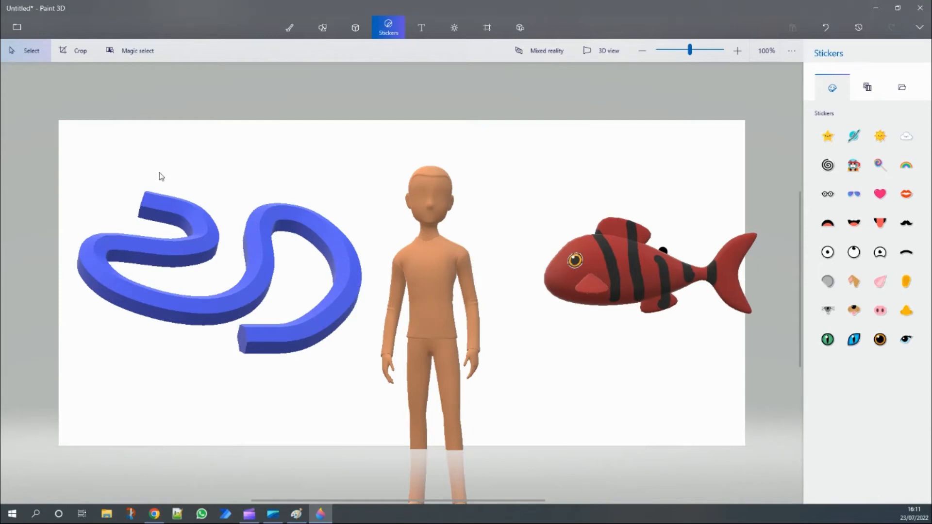
Clear the canvas by deleting all the 3D objects and the leftover black dot.
{"action": "key", "text": "ctrl+a"}
{"action": "key", "text": "Delete"}
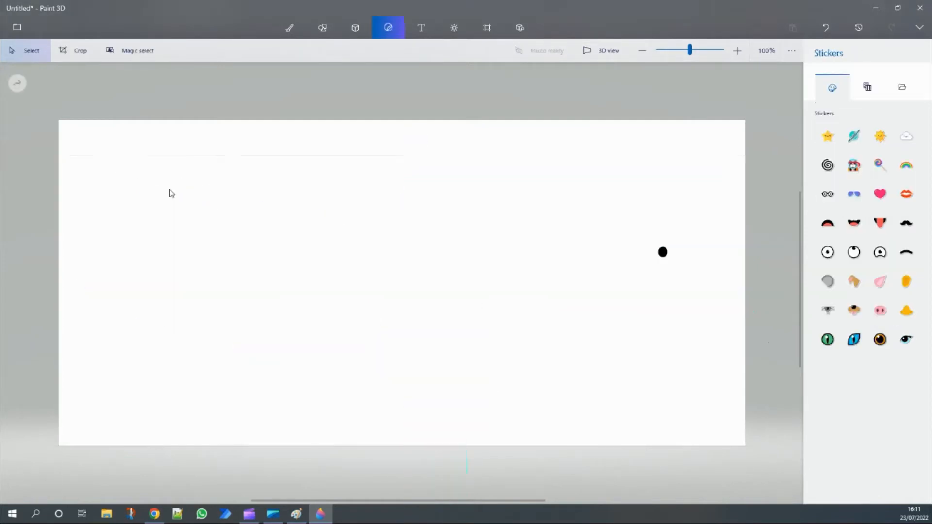
{"action": "left_click_drag", "start_coordinate": [626, 232], "coordinate": [687, 266]}
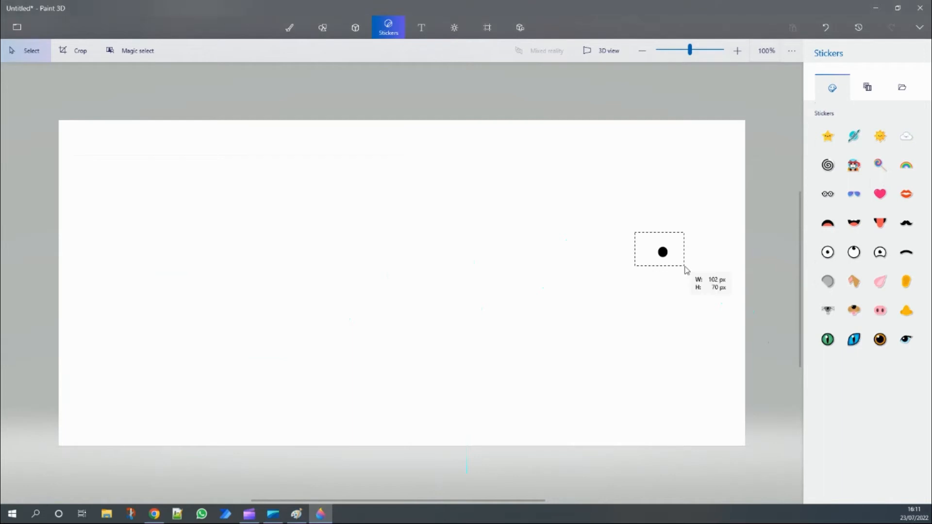
{"action": "key", "text": "Delete"}
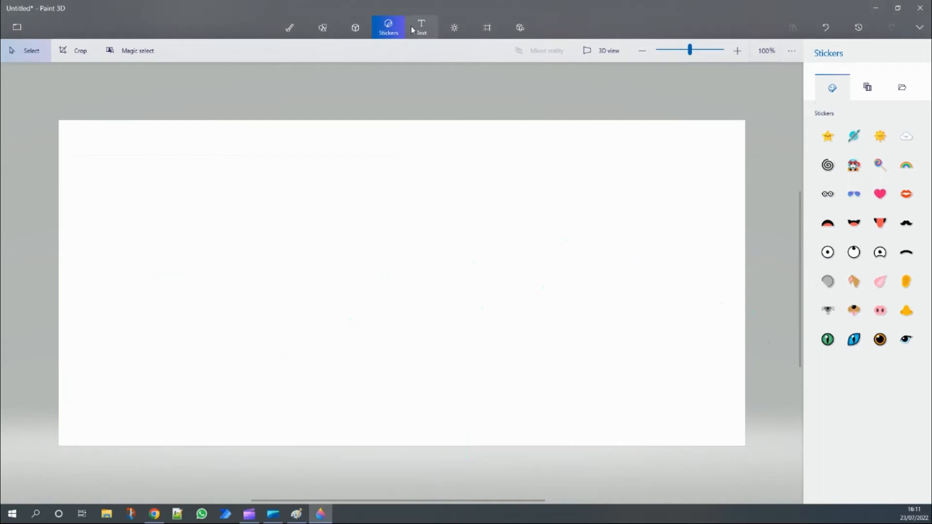
Insert the chimpanzee model from the Animals category of the 3D library.
{"action": "left_click", "coordinate": [527, 27]}
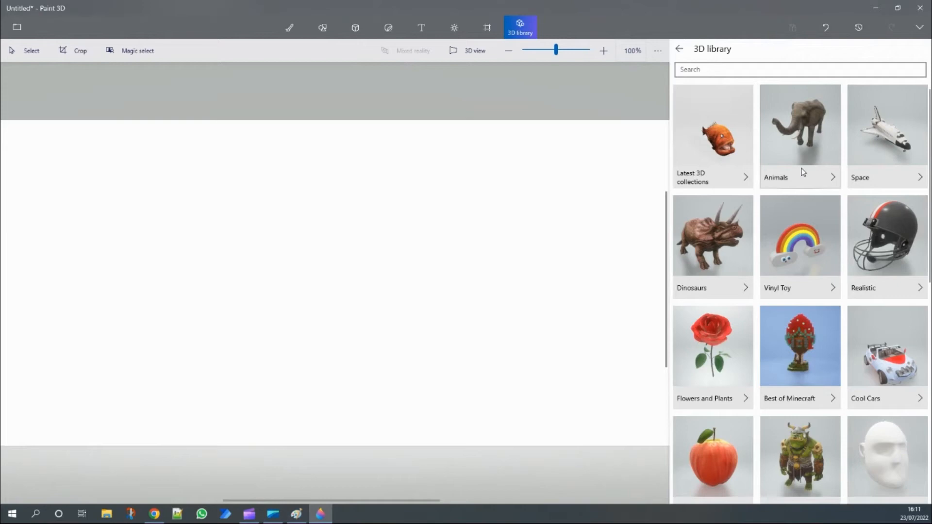
{"action": "scroll", "coordinate": [844, 435], "scroll_direction": "down", "scroll_amount": 9}
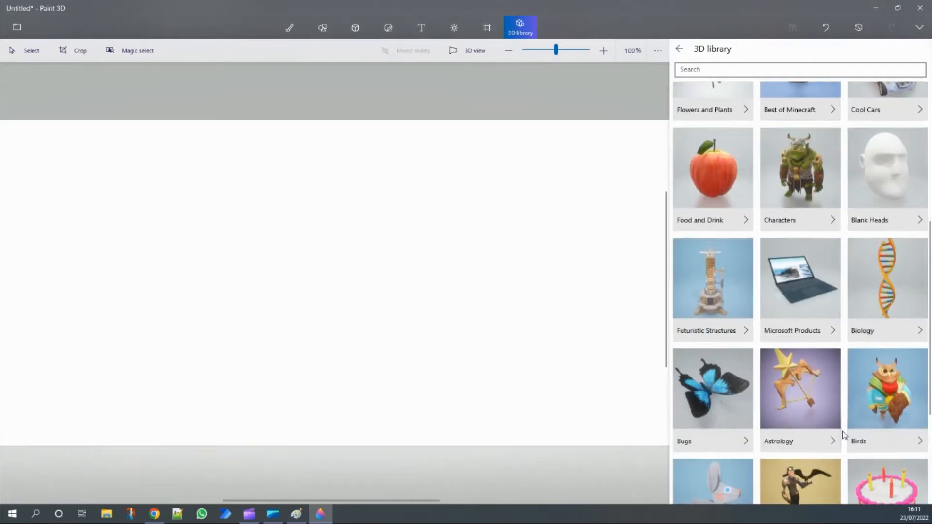
{"action": "scroll", "coordinate": [844, 435], "scroll_direction": "up", "scroll_amount": 9}
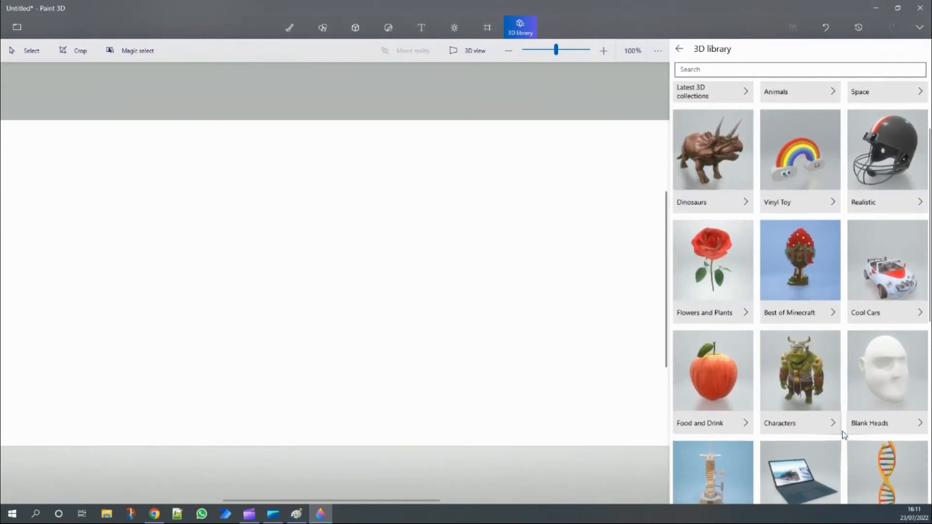
{"action": "left_click", "coordinate": [777, 179]}
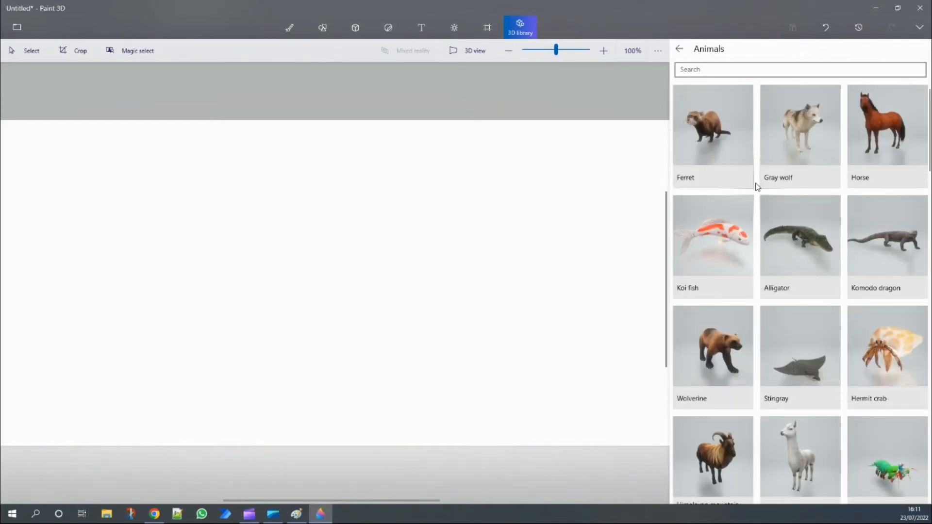
{"action": "scroll", "coordinate": [876, 441], "scroll_direction": "down", "scroll_amount": 3}
{"action": "scroll", "coordinate": [876, 440], "scroll_direction": "down", "scroll_amount": 12}
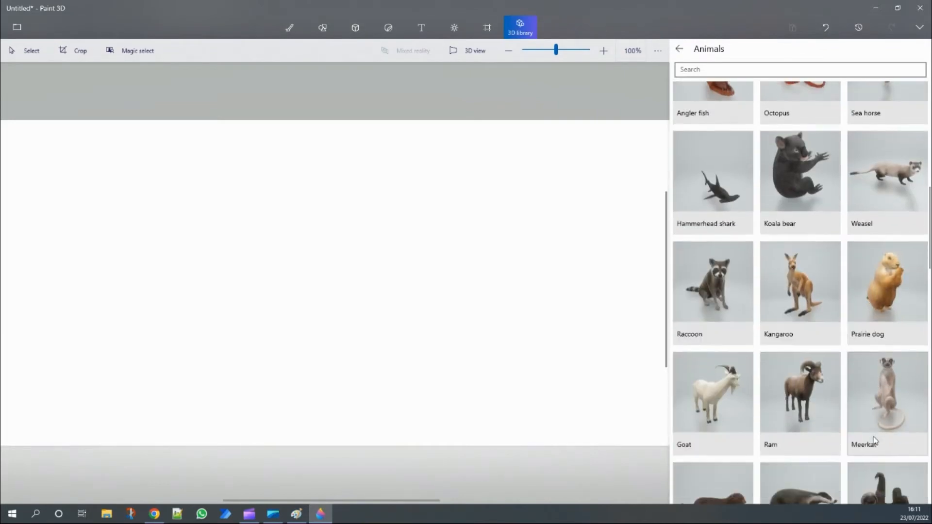
{"action": "scroll", "coordinate": [876, 440], "scroll_direction": "down", "scroll_amount": 13}
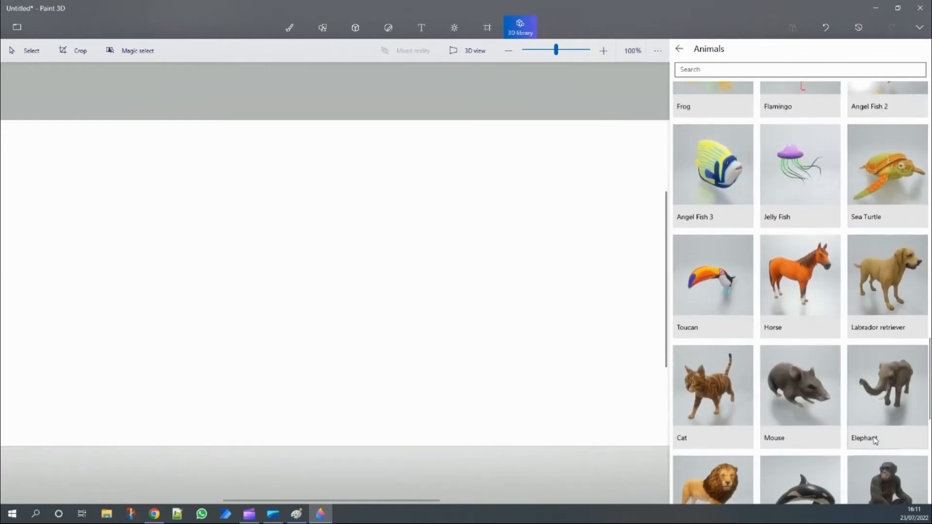
{"action": "left_click", "coordinate": [895, 192]}
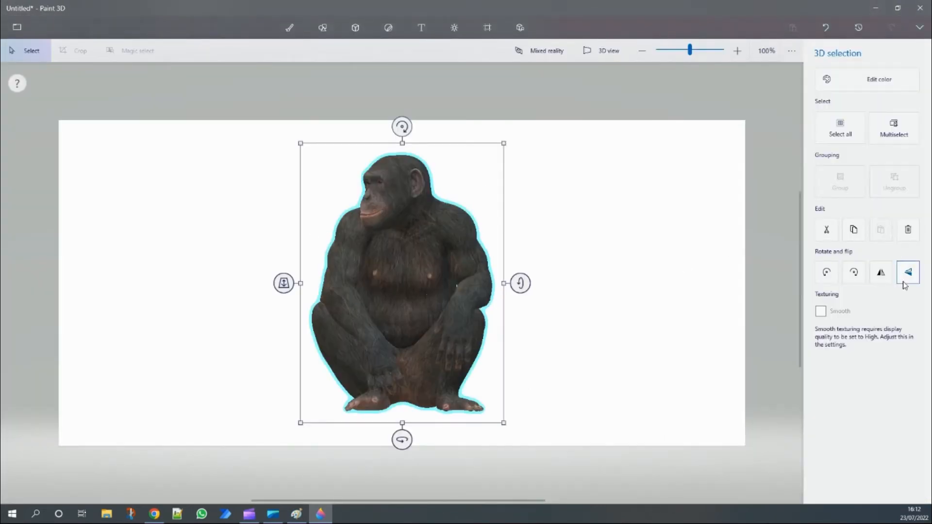
Flip the chimpanzee horizontally and rotate it about the X- and Y-axes so it leans forward and faces sideways.
{"action": "left_click", "coordinate": [880, 272]}
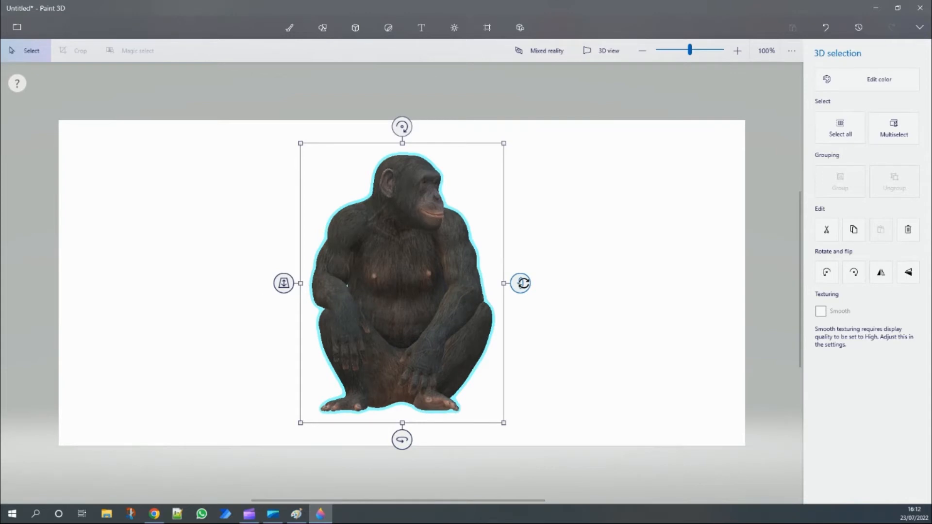
{"action": "left_click_drag", "start_coordinate": [402, 127], "coordinate": [415, 182]}
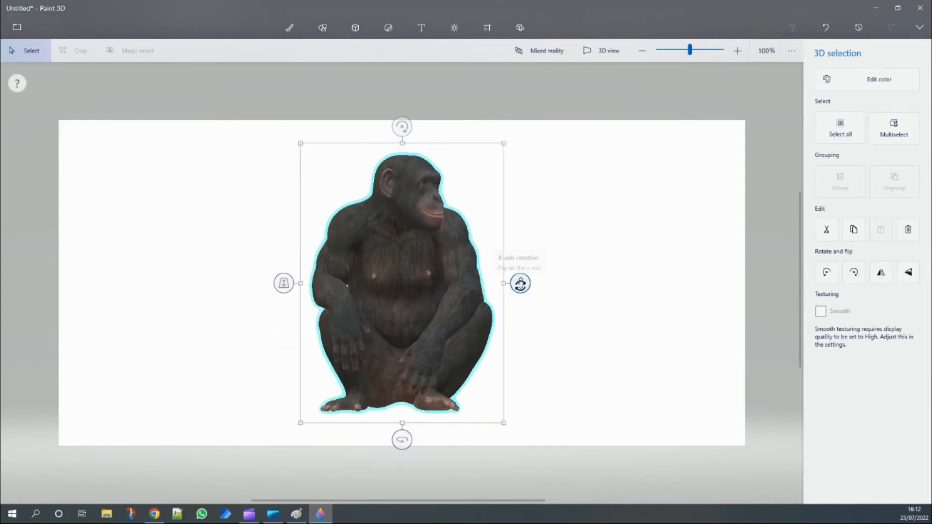
{"action": "left_click_drag", "start_coordinate": [521, 283], "coordinate": [514, 332]}
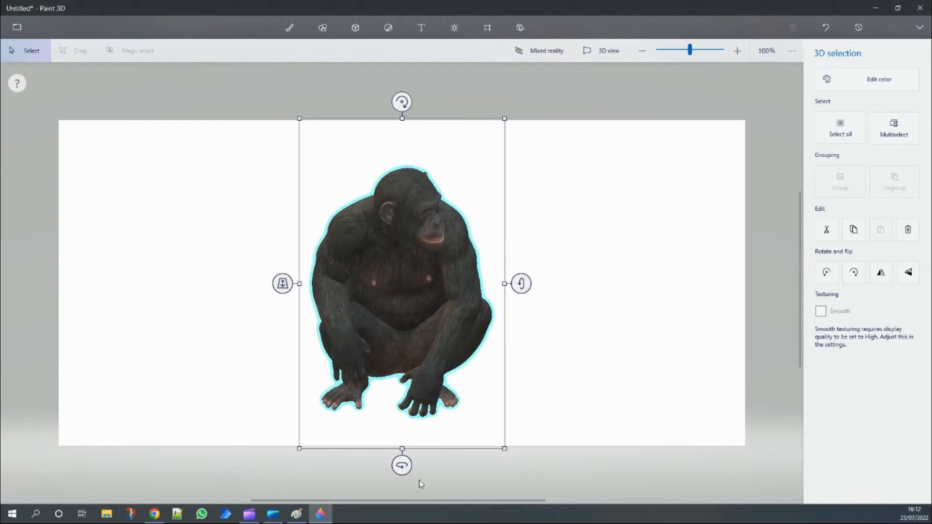
{"action": "left_click_drag", "start_coordinate": [402, 466], "coordinate": [449, 466]}
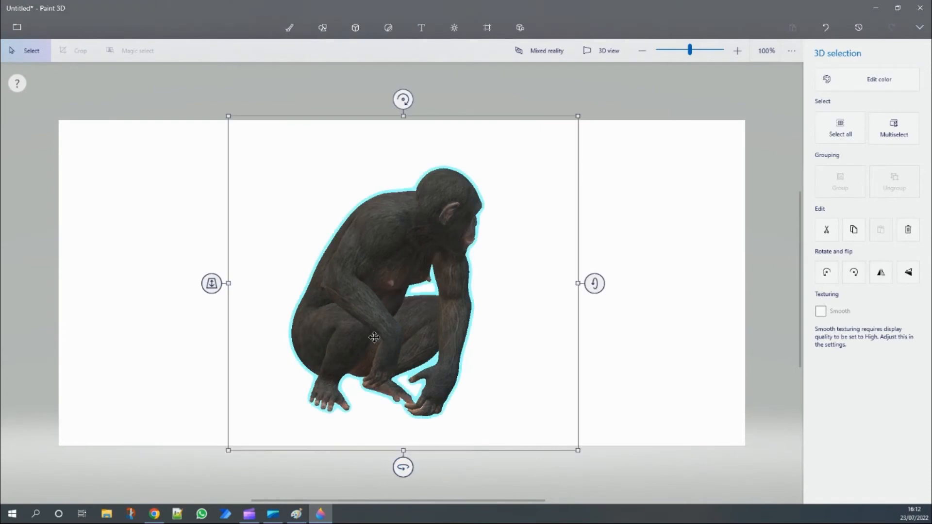
Position the chimpanzee on the left part of the canvas, turned -92° about the Y-axis and flipped horizontally.
{"action": "left_click_drag", "start_coordinate": [379, 304], "coordinate": [152, 317]}
{"action": "left_click_drag", "start_coordinate": [172, 495], "coordinate": [6, 496]}
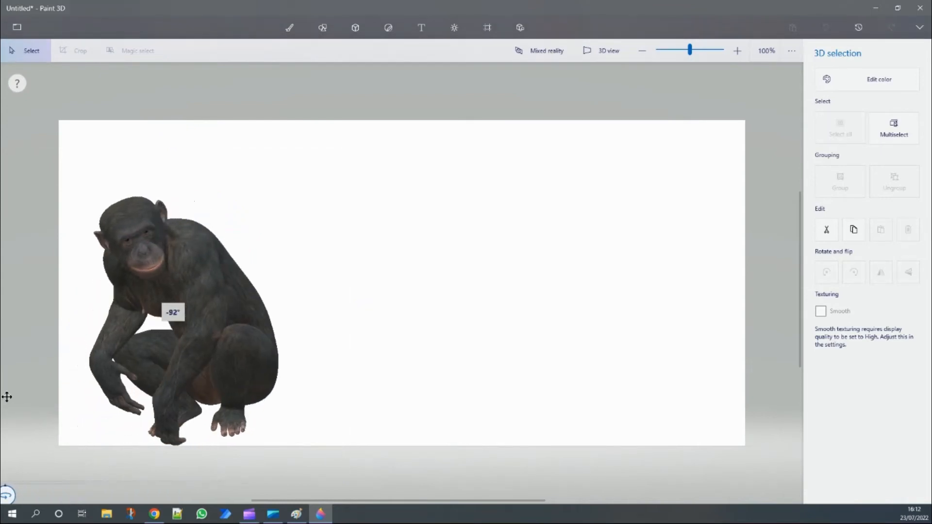
{"action": "left_click_drag", "start_coordinate": [197, 289], "coordinate": [233, 290]}
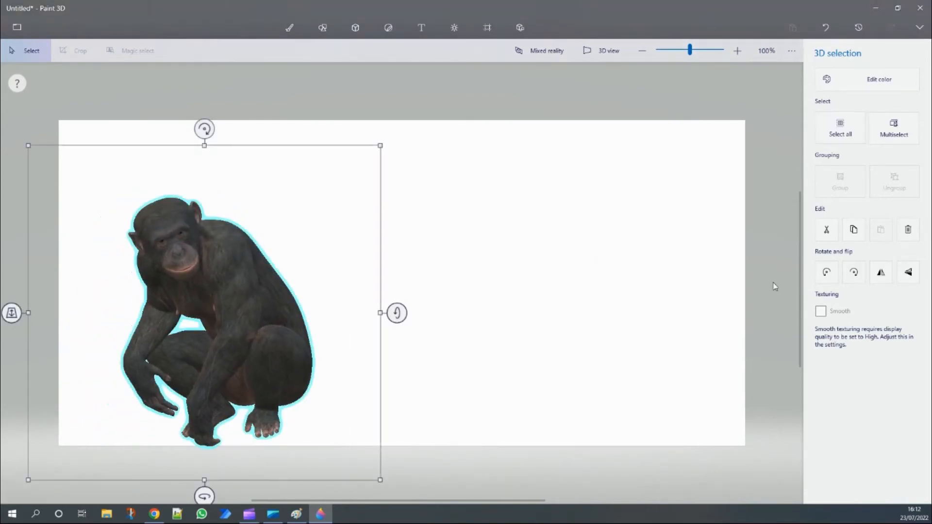
{"action": "left_click", "coordinate": [904, 276]}
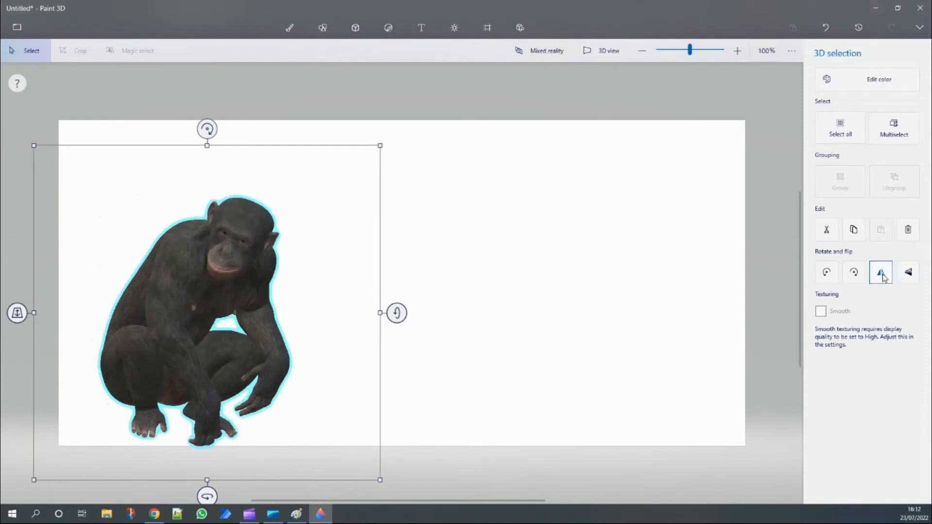
{"action": "left_click", "coordinate": [588, 310]}
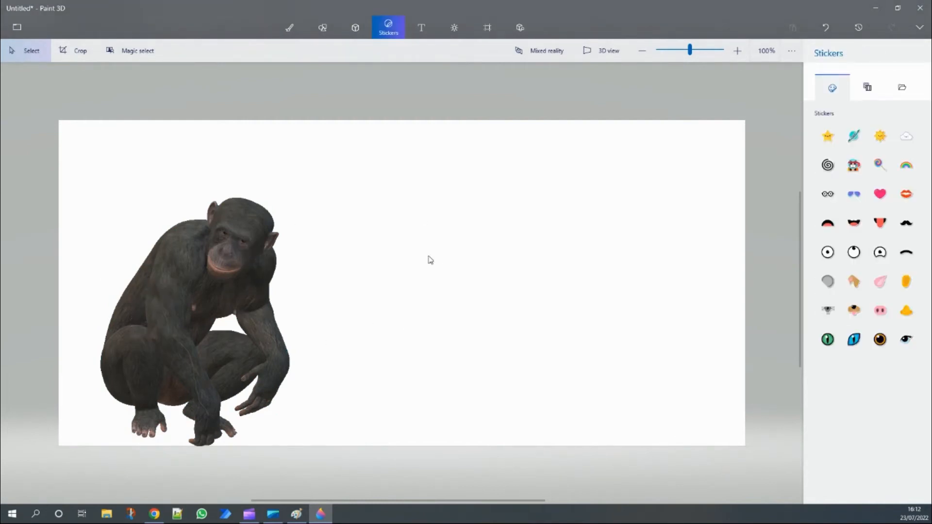
Add the 3D text "GRAND SINGE" in a text box to the right of the chimpanzee.
{"action": "left_click", "coordinate": [422, 27]}
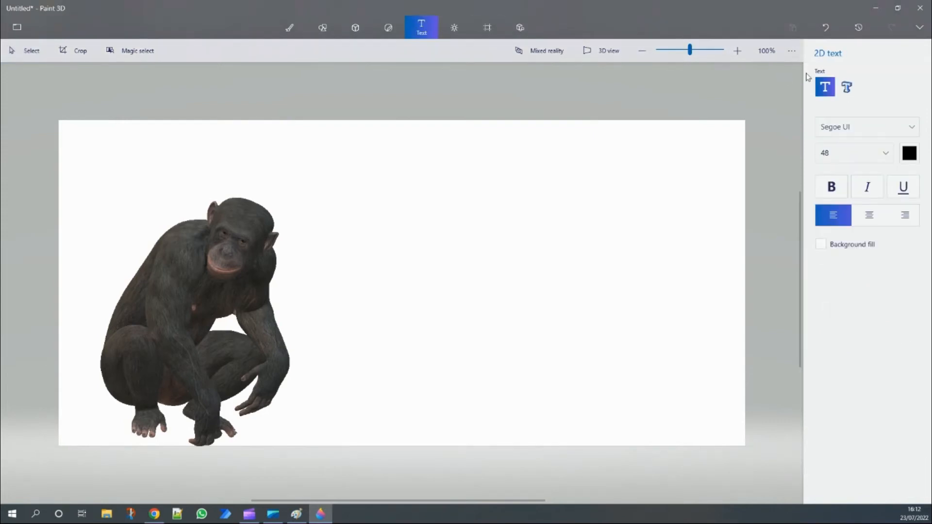
{"action": "left_click", "coordinate": [847, 88]}
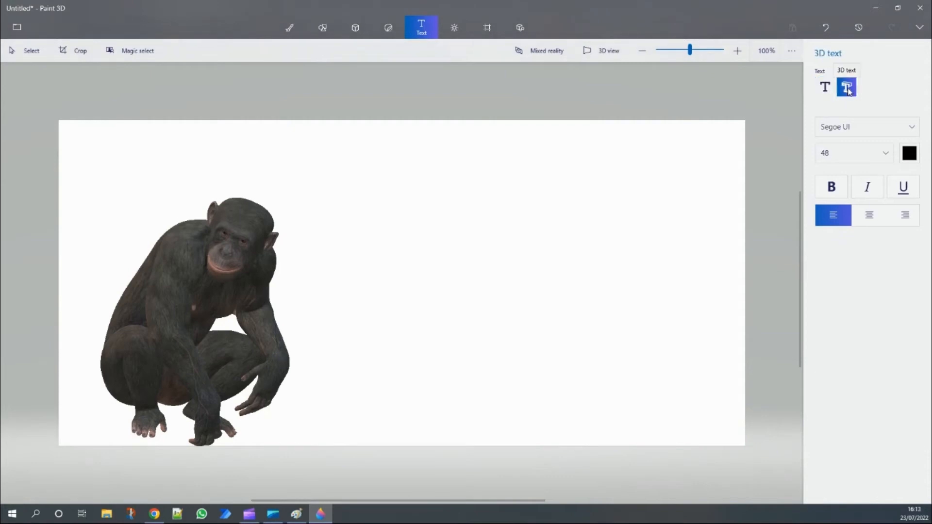
{"action": "left_click_drag", "start_coordinate": [435, 316], "coordinate": [620, 341]}
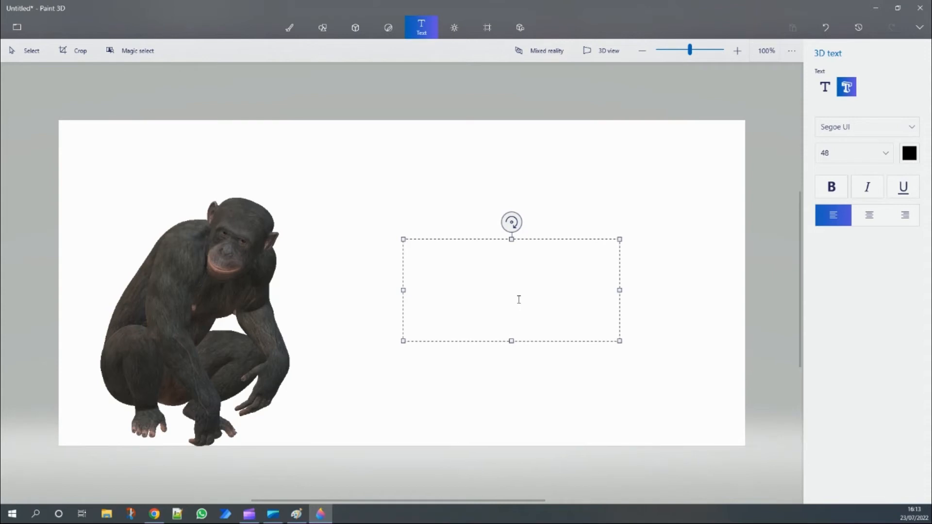
{"action": "type", "text": "GR"}
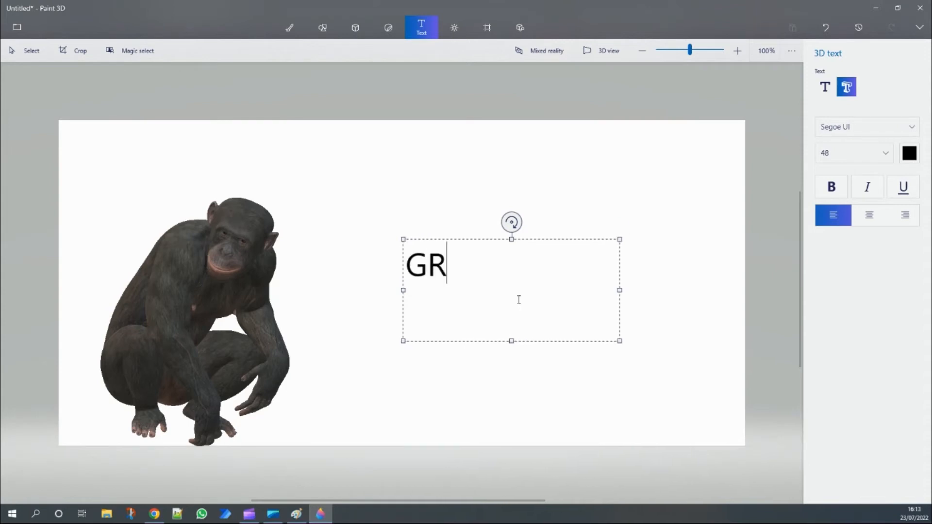
{"action": "type", "text": "AND SINGE"}
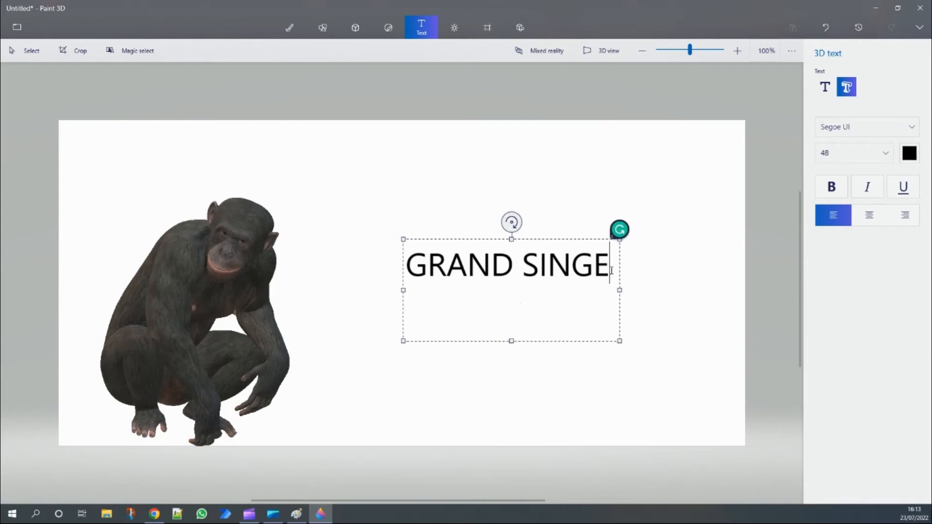
Set the font size of the whole "GRAND SINGE" text to 72.
{"action": "left_click_drag", "start_coordinate": [607, 264], "coordinate": [405, 265]}
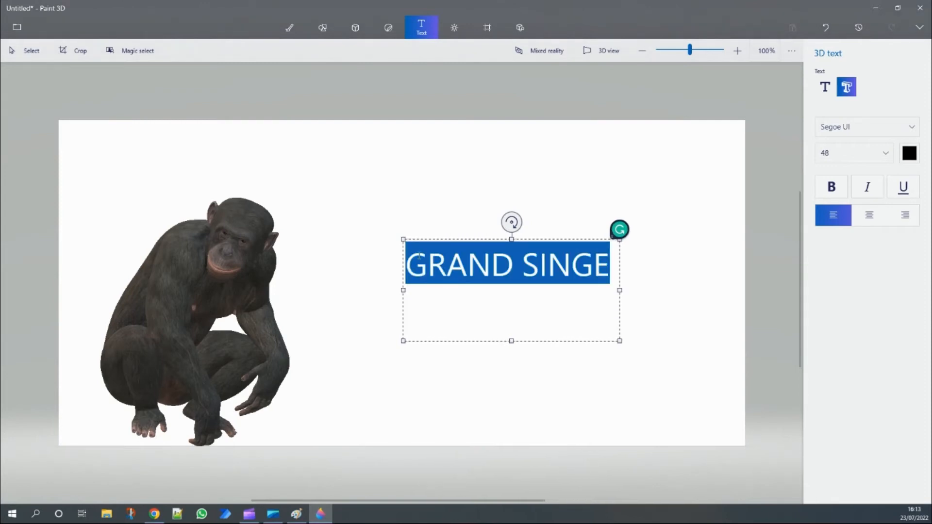
{"action": "left_click", "coordinate": [885, 153]}
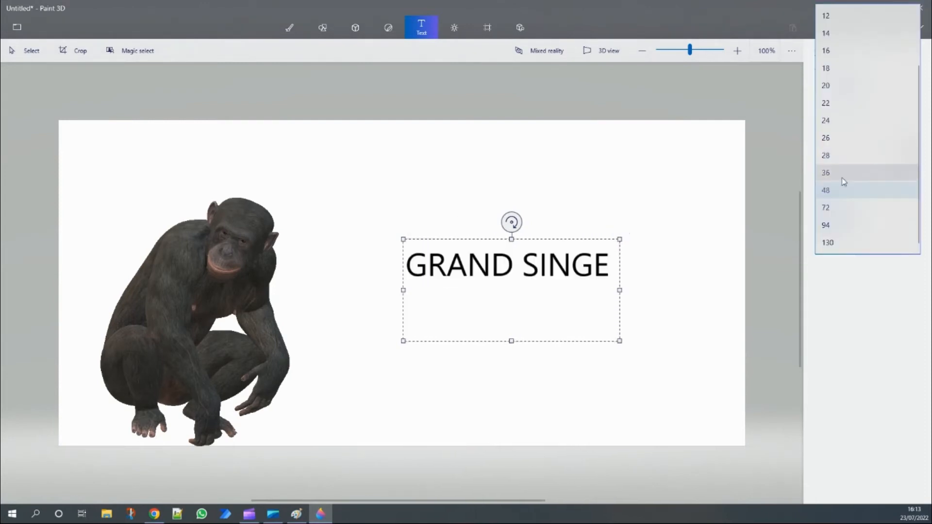
{"action": "left_click", "coordinate": [828, 209]}
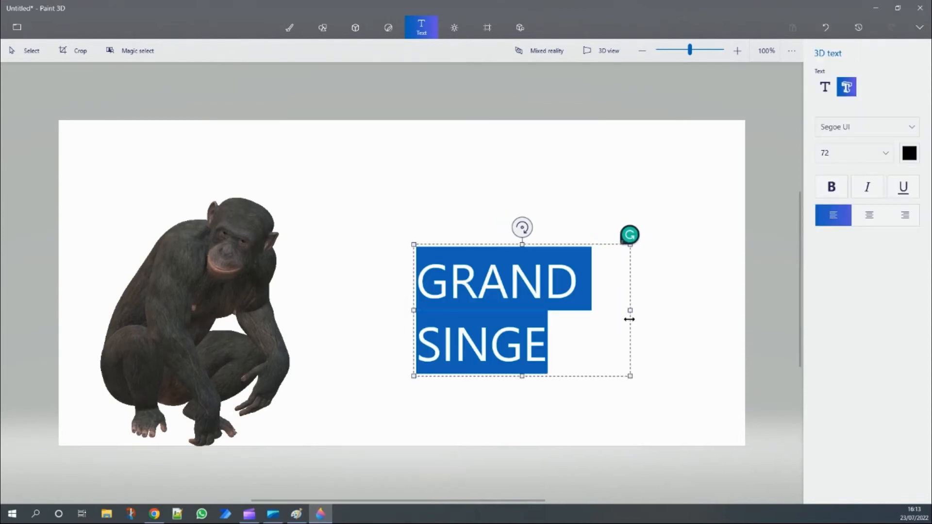
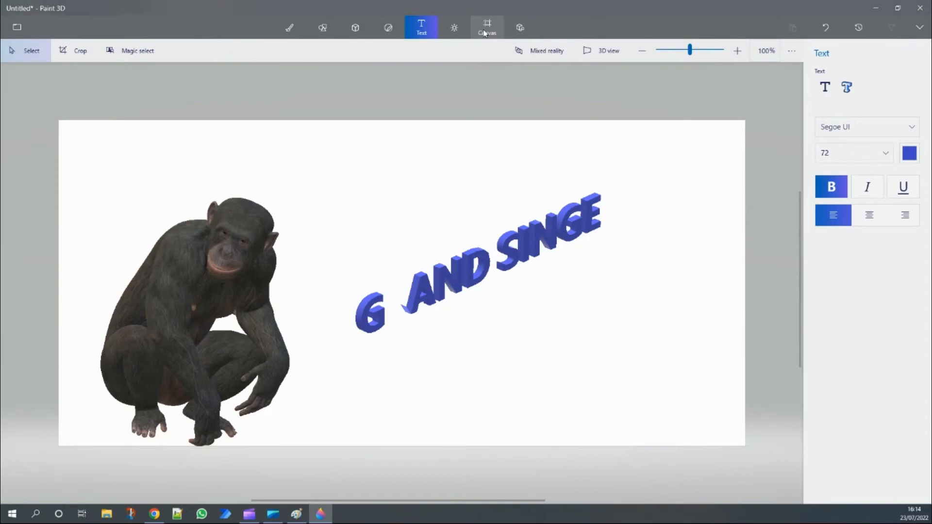
Make the canvas transparent, toggling the option off and on again to compare.
{"action": "left_click", "coordinate": [489, 28]}
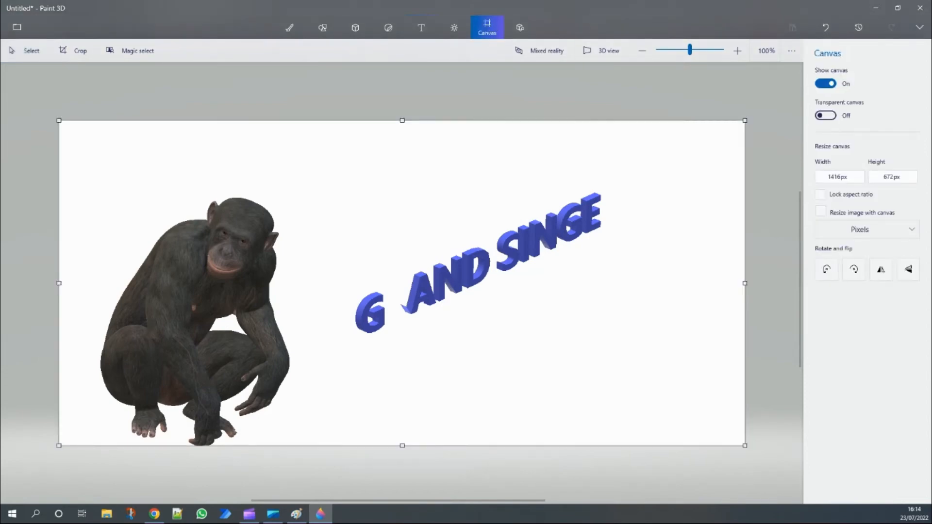
{"action": "left_click", "coordinate": [827, 116]}
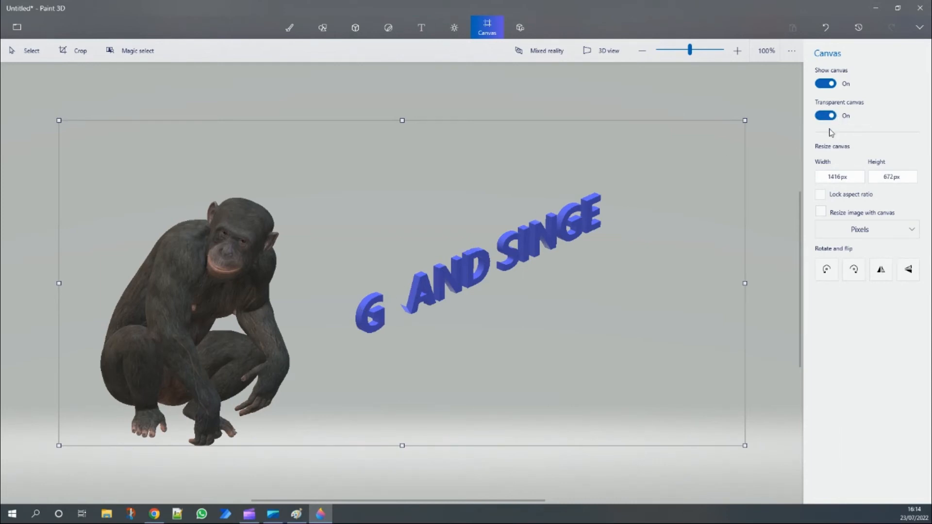
{"action": "left_click", "coordinate": [831, 116]}
{"action": "left_click", "coordinate": [832, 118]}
Switch the canvas resize units to Percent and back to Pixels.
{"action": "left_click", "coordinate": [907, 231]}
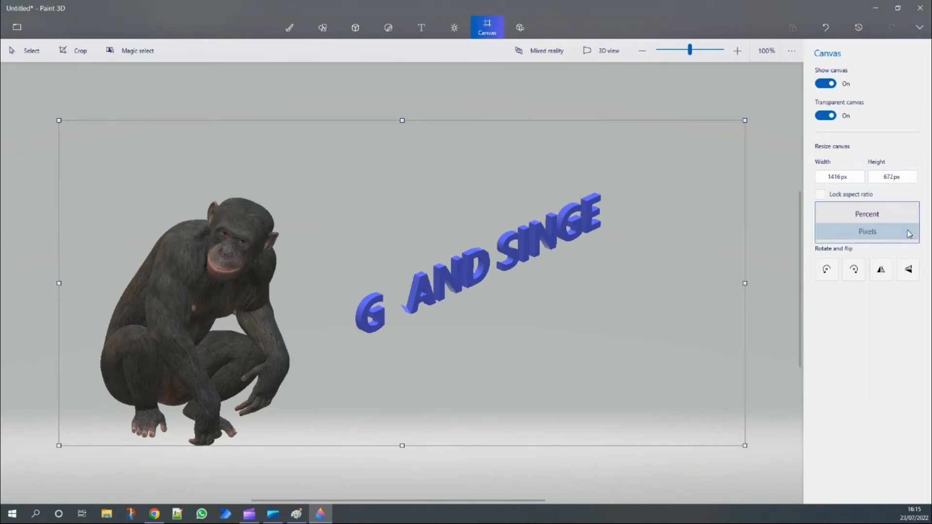
{"action": "left_click", "coordinate": [907, 232]}
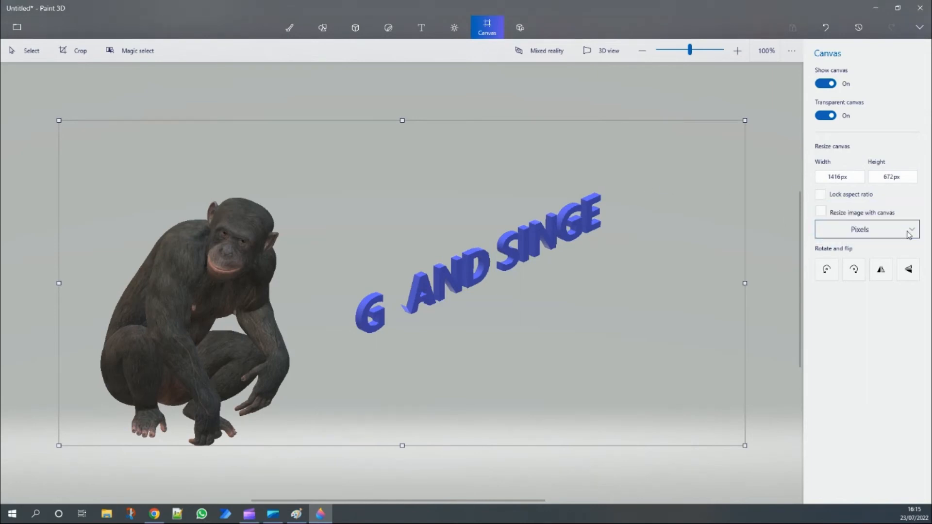
{"action": "left_click", "coordinate": [907, 231]}
{"action": "left_click", "coordinate": [876, 219]}
{"action": "left_click", "coordinate": [854, 230]}
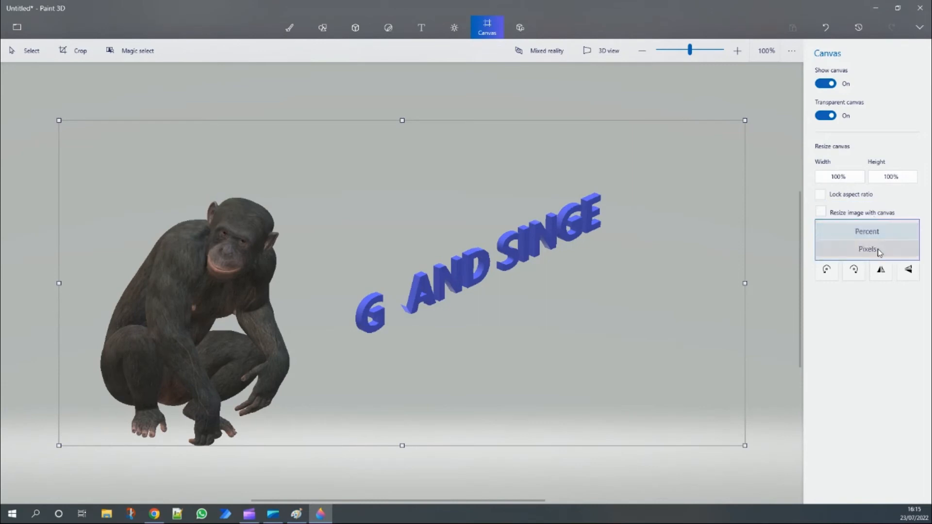
{"action": "left_click", "coordinate": [860, 246]}
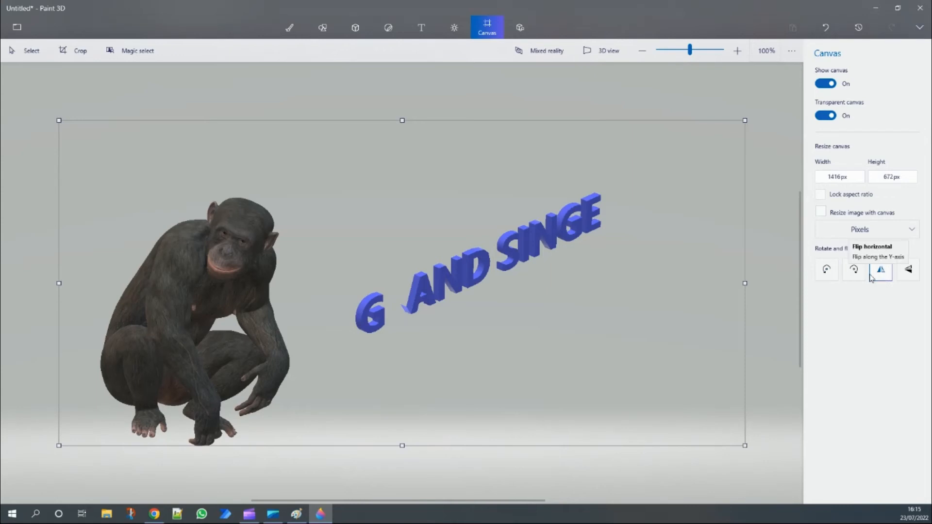
Rotate the canvas clockwise by two quarter turns.
{"action": "left_click", "coordinate": [854, 275]}
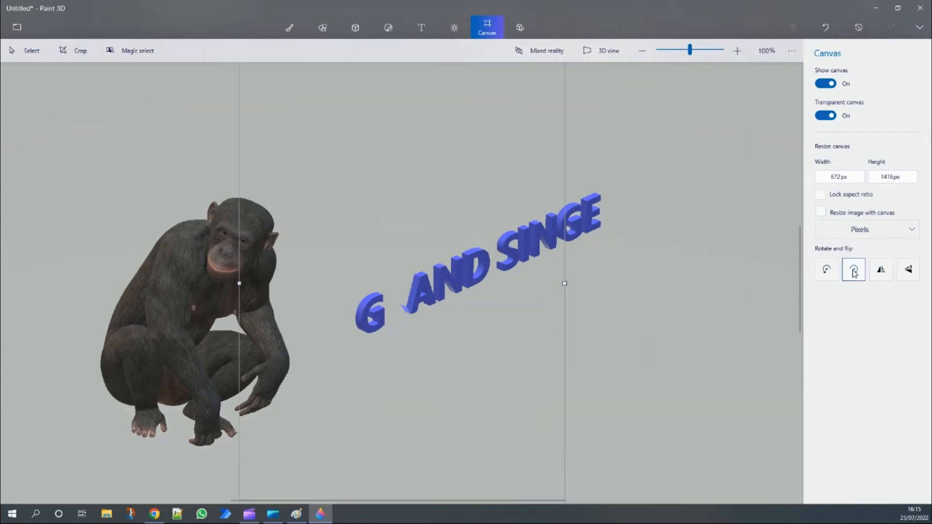
{"action": "left_click", "coordinate": [855, 273]}
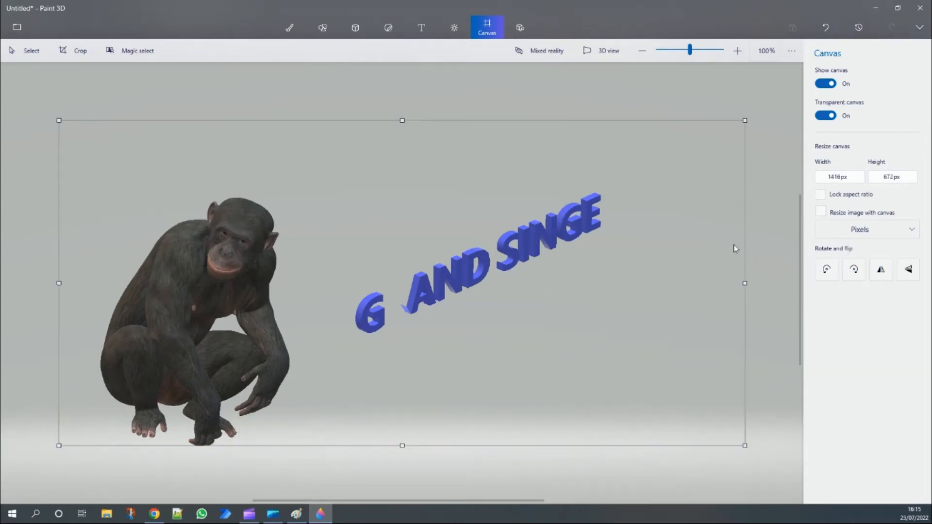
Try filters on the scene, including Taffy, Spearmint, Stone, Spruce and Sky.
{"action": "left_click", "coordinate": [454, 32]}
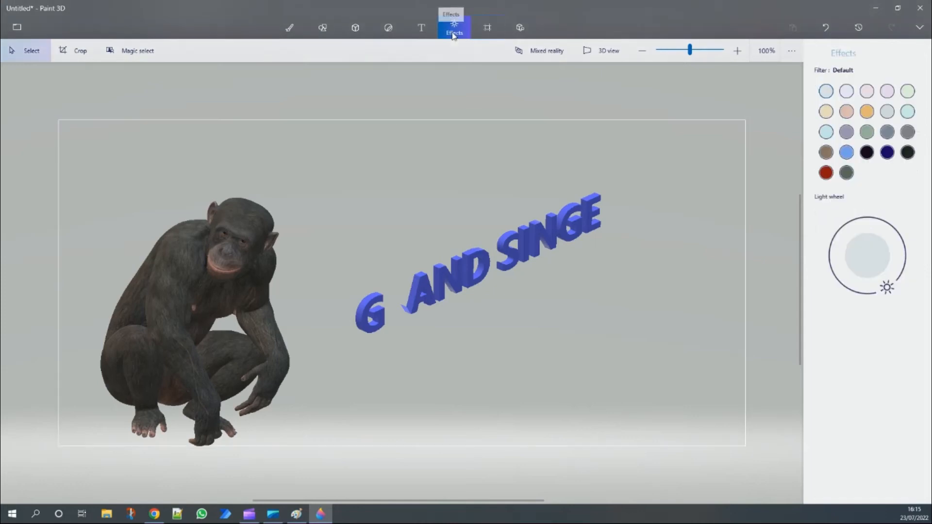
{"action": "left_click", "coordinate": [887, 94]}
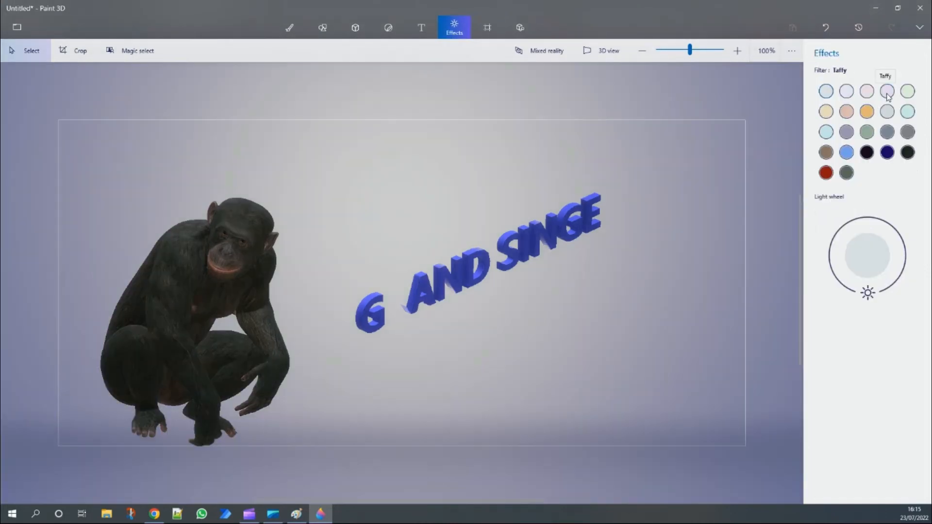
{"action": "left_click", "coordinate": [907, 94]}
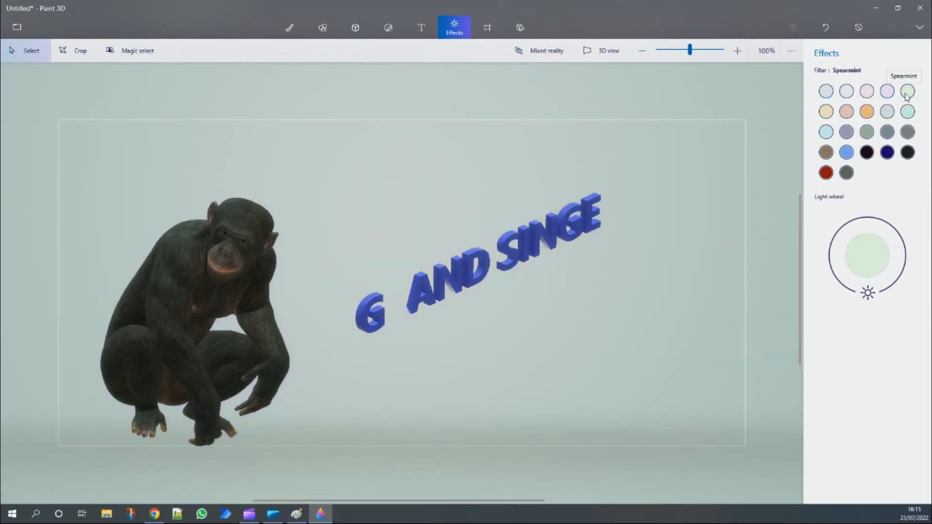
{"action": "left_click", "coordinate": [906, 117]}
{"action": "left_click", "coordinate": [890, 140]}
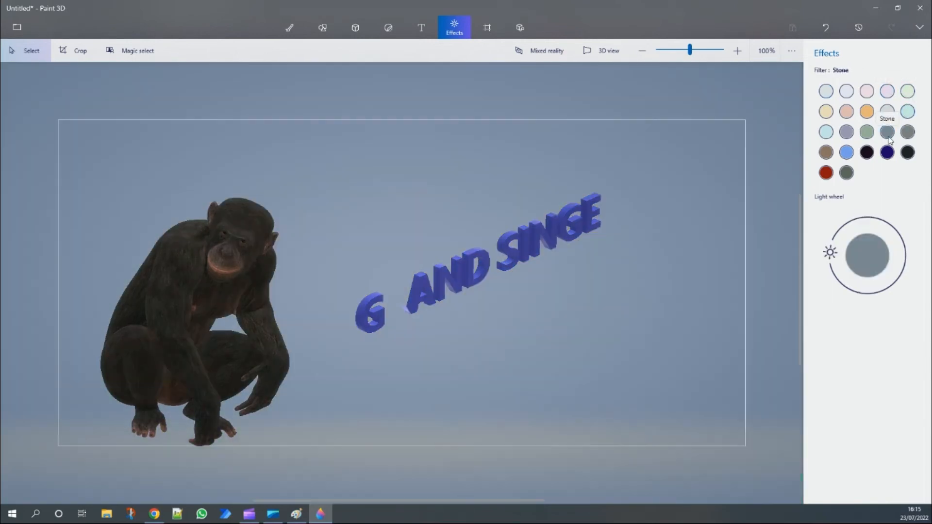
{"action": "left_click", "coordinate": [868, 138]}
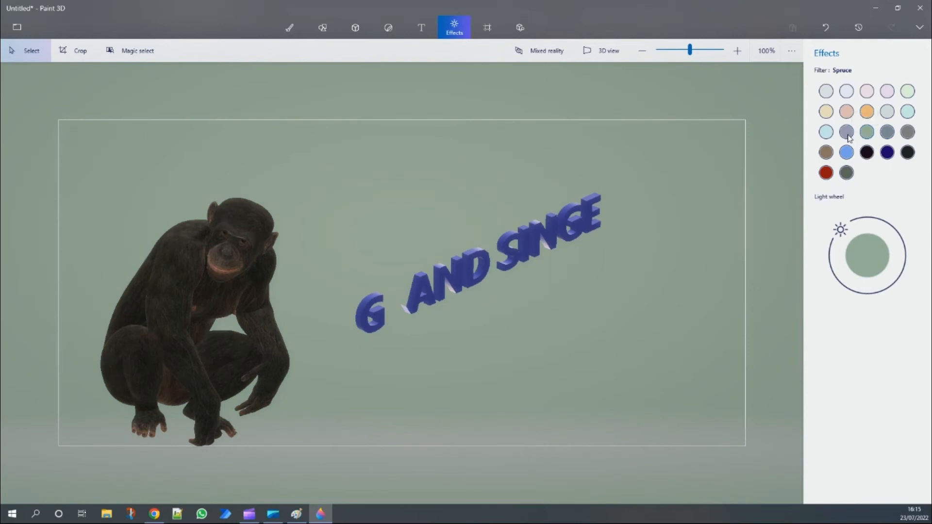
{"action": "left_click", "coordinate": [850, 139]}
{"action": "left_click", "coordinate": [826, 136]}
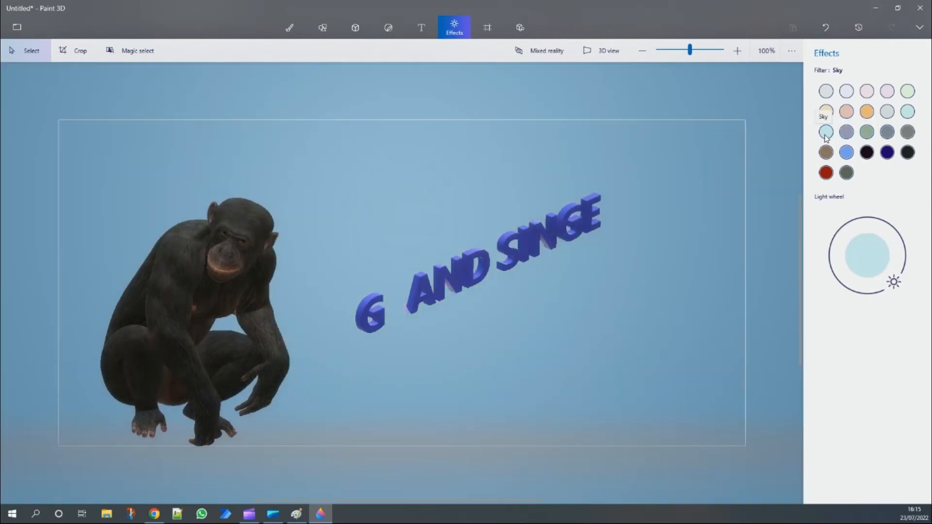
Try the Clay filter and return to Default, rotating the light direction under each filter.
{"action": "left_click", "coordinate": [827, 153]}
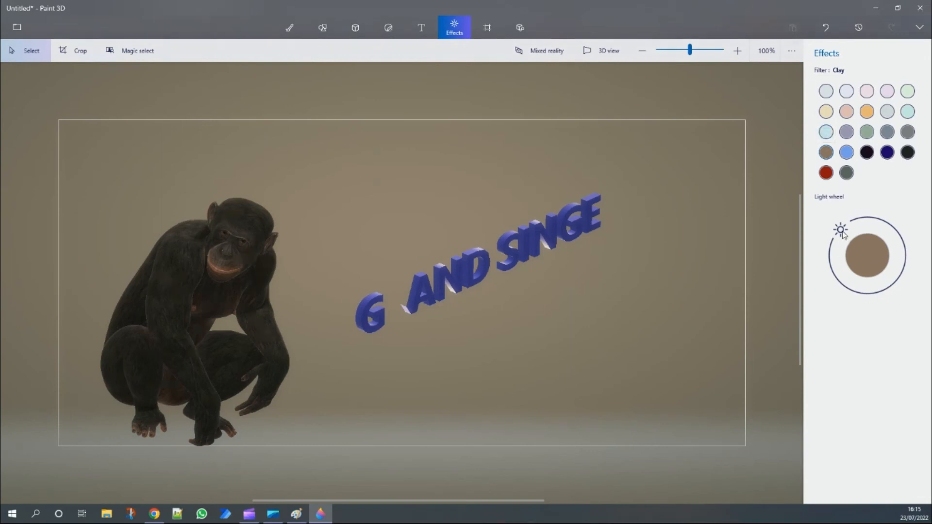
{"action": "left_click_drag", "start_coordinate": [842, 233], "coordinate": [877, 220]}
{"action": "left_click", "coordinate": [826, 95]}
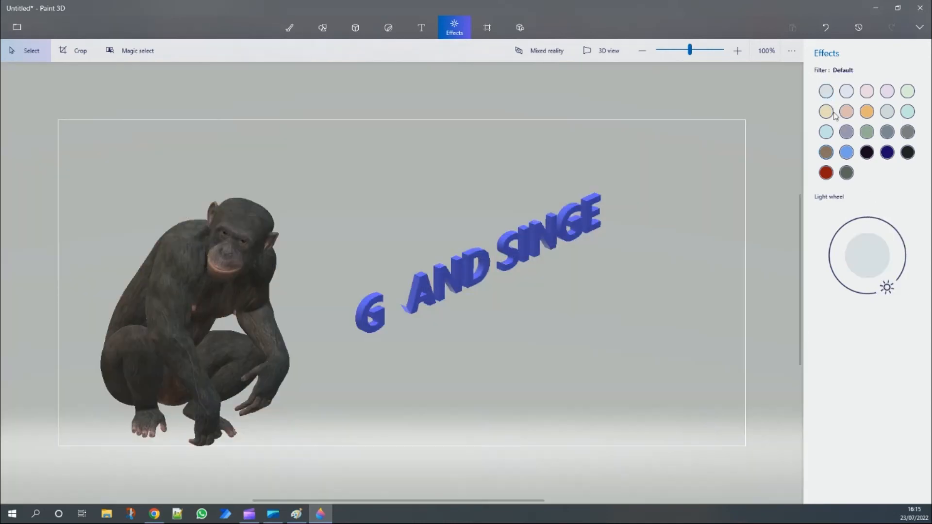
{"action": "left_click_drag", "start_coordinate": [888, 290], "coordinate": [891, 252]}
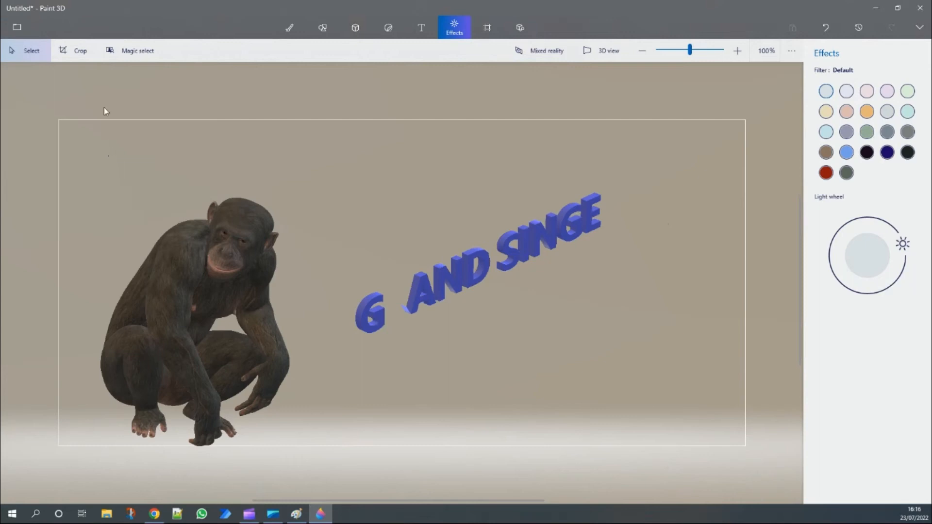
{"action": "left_click", "coordinate": [131, 51]}
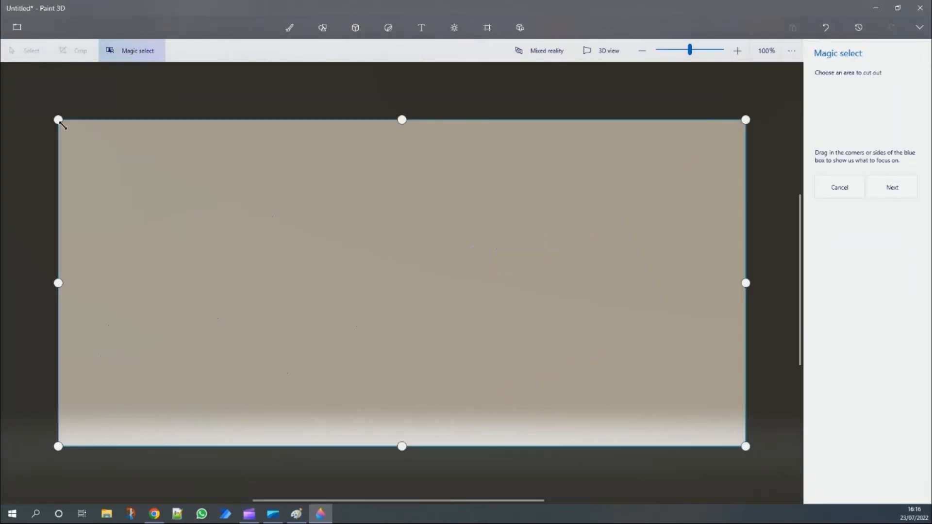
{"action": "mouse_move", "coordinate": [59, 121]}
{"action": "left_mouse_down"}
{"action": "mouse_move", "coordinate": [183, 197]}
{"action": "mouse_move", "coordinate": [58, 120]}
{"action": "left_mouse_up"}
{"action": "mouse_move", "coordinate": [747, 119]}
{"action": "left_mouse_down"}
{"action": "mouse_move", "coordinate": [701, 130]}
{"action": "mouse_move", "coordinate": [747, 123]}
{"action": "left_mouse_up"}
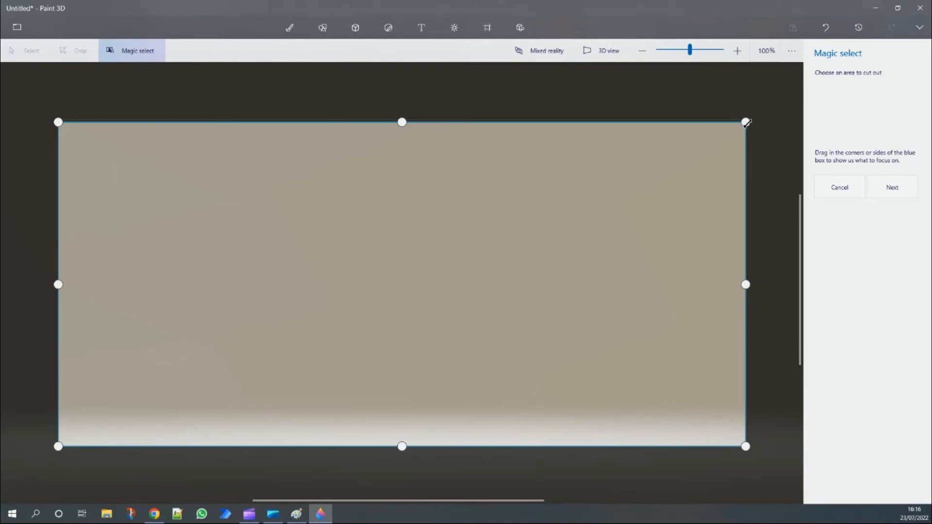
{"action": "mouse_move", "coordinate": [746, 122]}
{"action": "left_mouse_down"}
{"action": "mouse_move", "coordinate": [350, 198]}
{"action": "mouse_move", "coordinate": [589, 184]}
{"action": "mouse_move", "coordinate": [748, 132]}
{"action": "mouse_move", "coordinate": [746, 119]}
{"action": "left_mouse_up"}
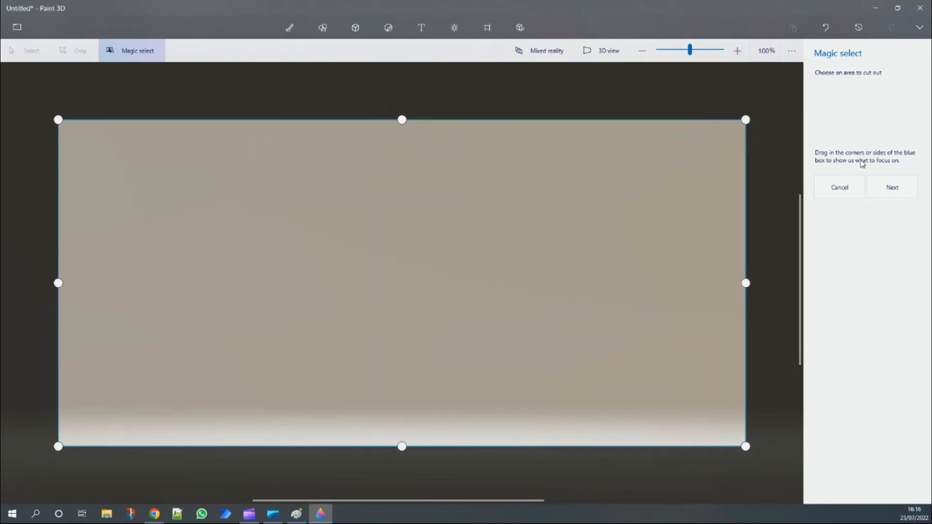
{"action": "left_click", "coordinate": [840, 189]}
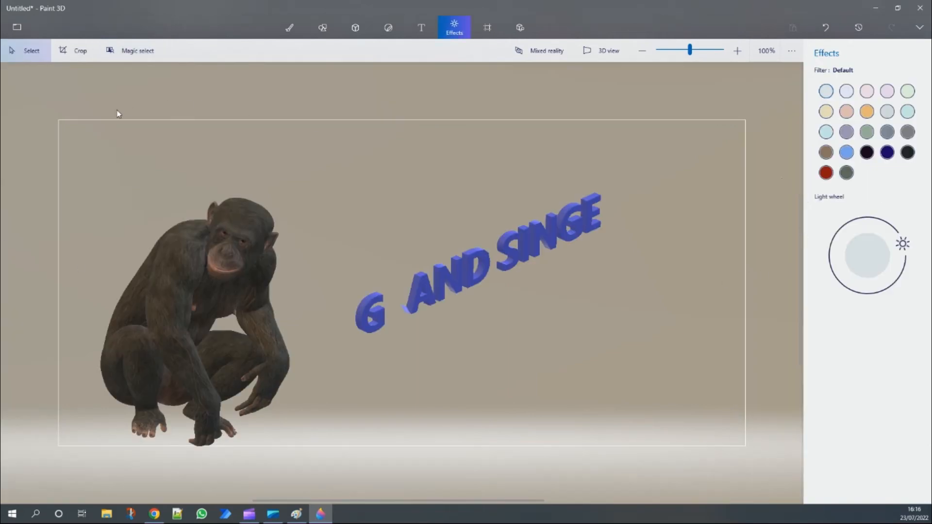
{"action": "left_click", "coordinate": [130, 52]}
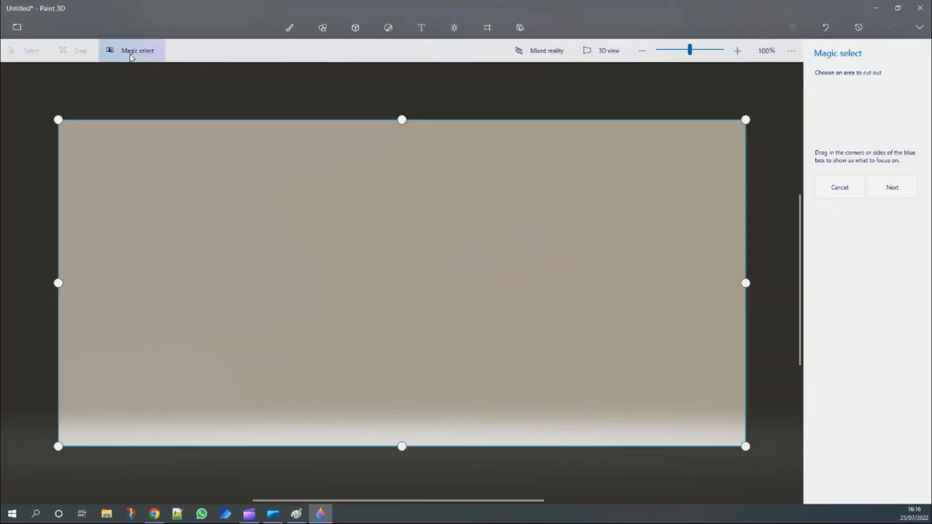
{"action": "left_click", "coordinate": [836, 189]}
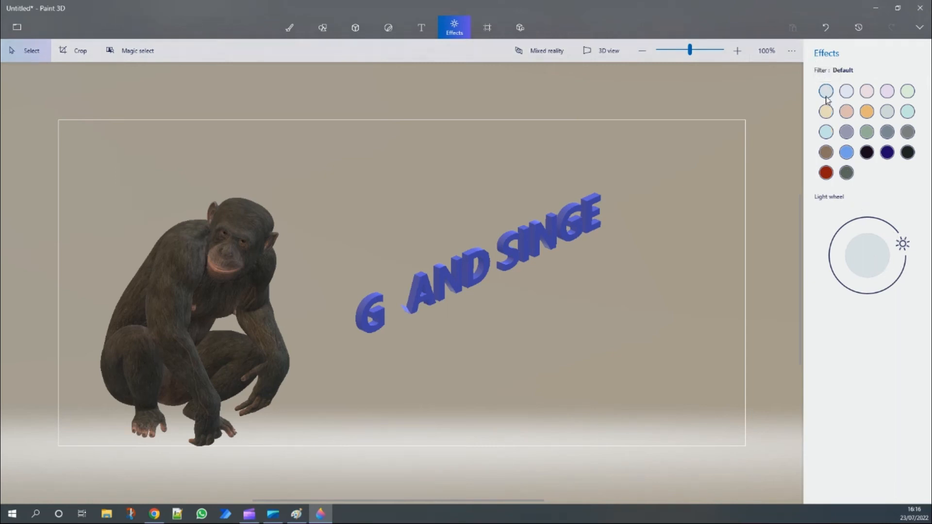
Apply the Lavender filter to the scene and select the "GRAND SINGE" 3D text.
{"action": "left_click", "coordinate": [844, 95]}
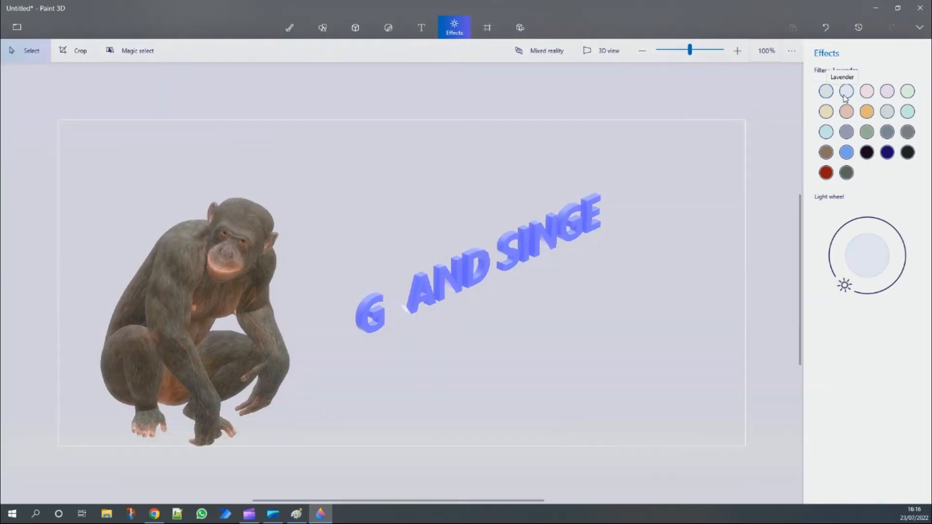
{"action": "left_click", "coordinate": [396, 300]}
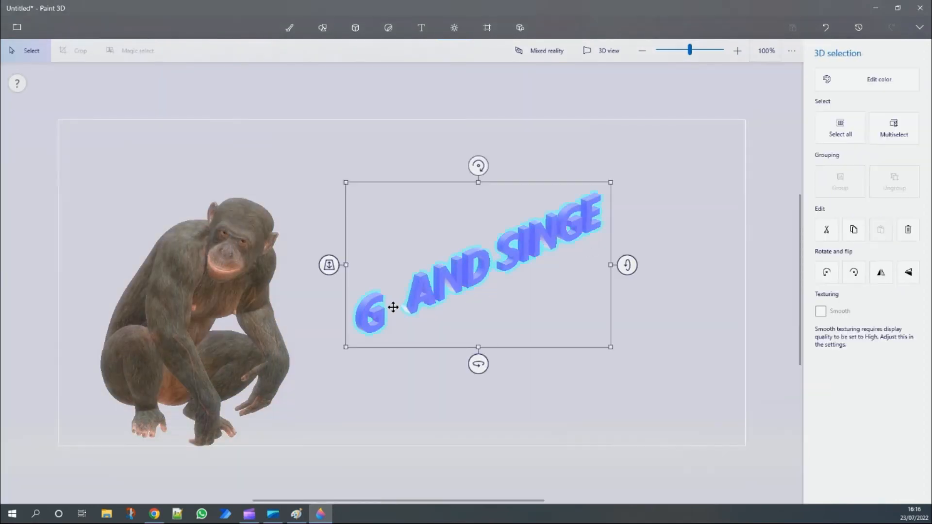
{"action": "left_click", "coordinate": [394, 310]}
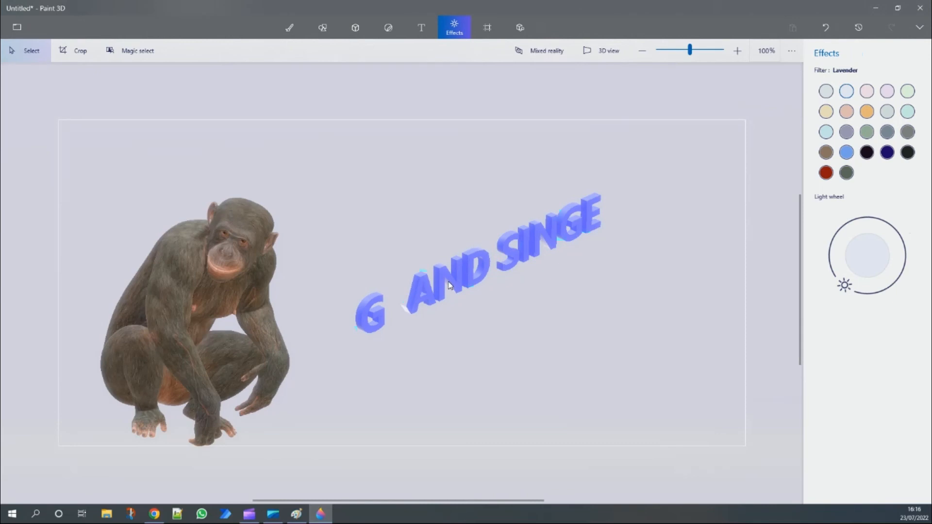
{"action": "left_click", "coordinate": [425, 287]}
{"action": "left_click_drag", "start_coordinate": [318, 261], "coordinate": [327, 280]}
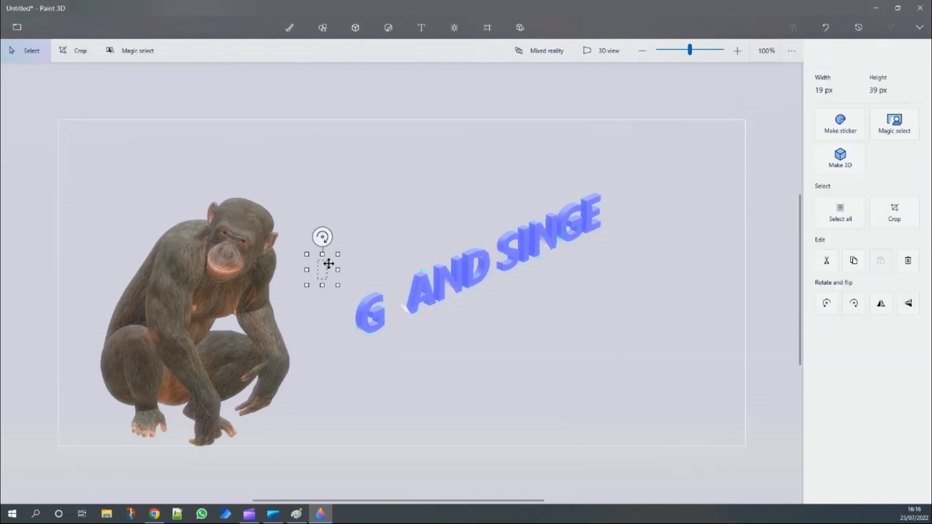
{"action": "left_click", "coordinate": [384, 315]}
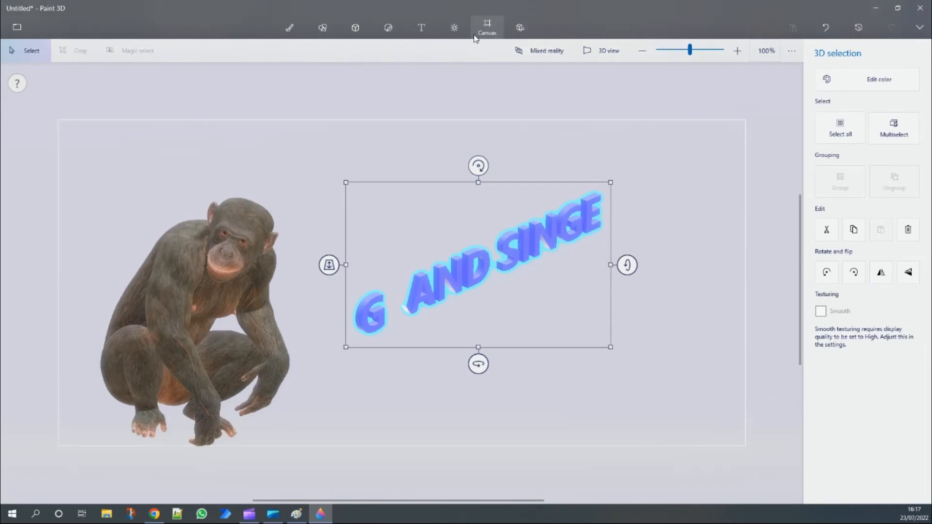
Insert the Shark from the 3D library's Animals collection and try rotating it about its vertical axis.
{"action": "left_click", "coordinate": [520, 27]}
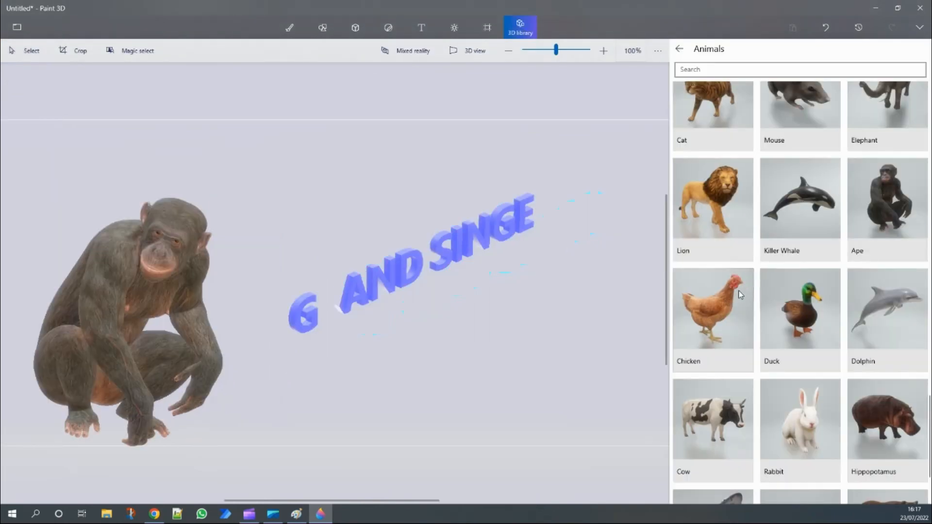
{"action": "scroll", "coordinate": [896, 359], "scroll_direction": "down", "scroll_amount": 2}
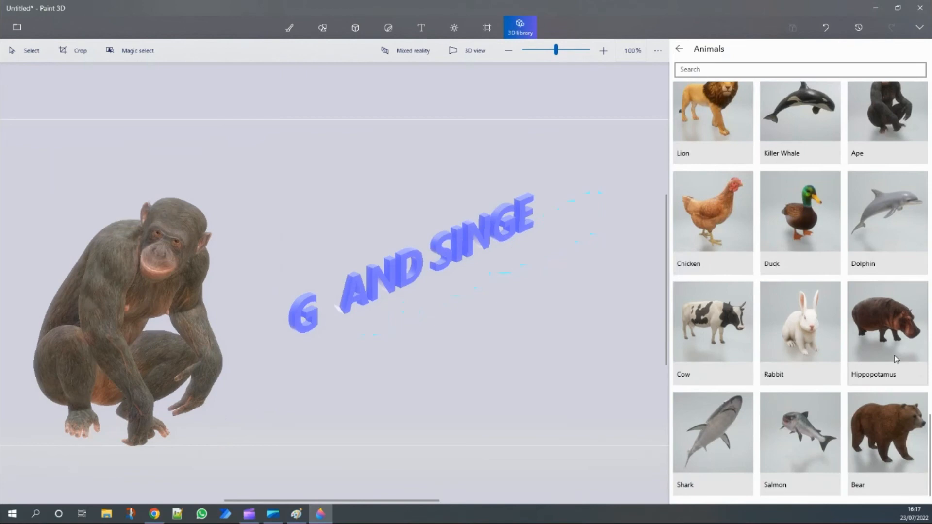
{"action": "left_click", "coordinate": [730, 439]}
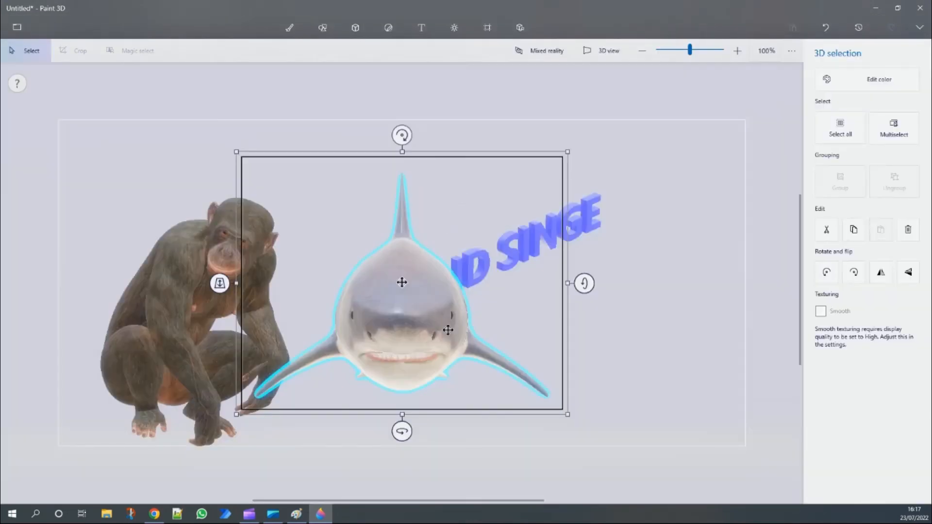
{"action": "left_click_drag", "start_coordinate": [402, 431], "coordinate": [358, 470]}
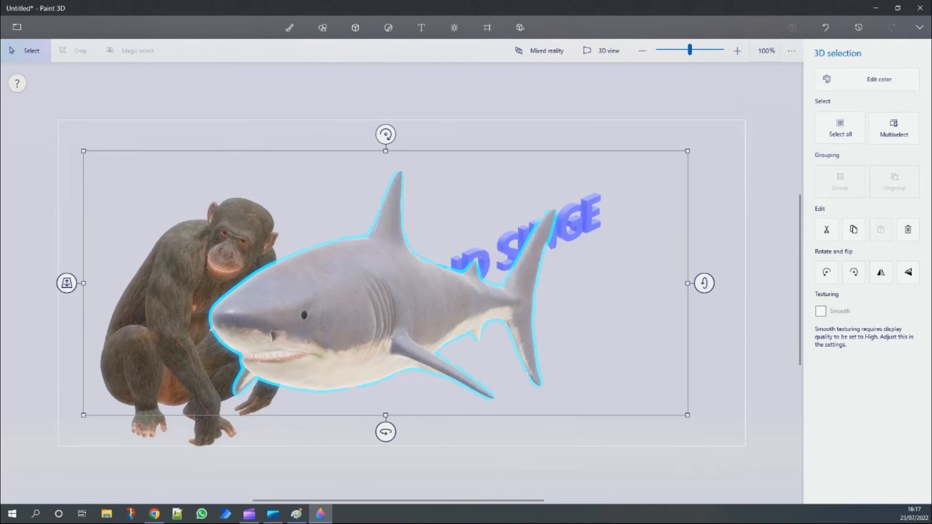
Bring in the forest photo as the canvas background and move the shark up onto the right-hand tree trunk.
{"action": "left_click_drag", "start_coordinate": [931, 194], "coordinate": [457, 189]}
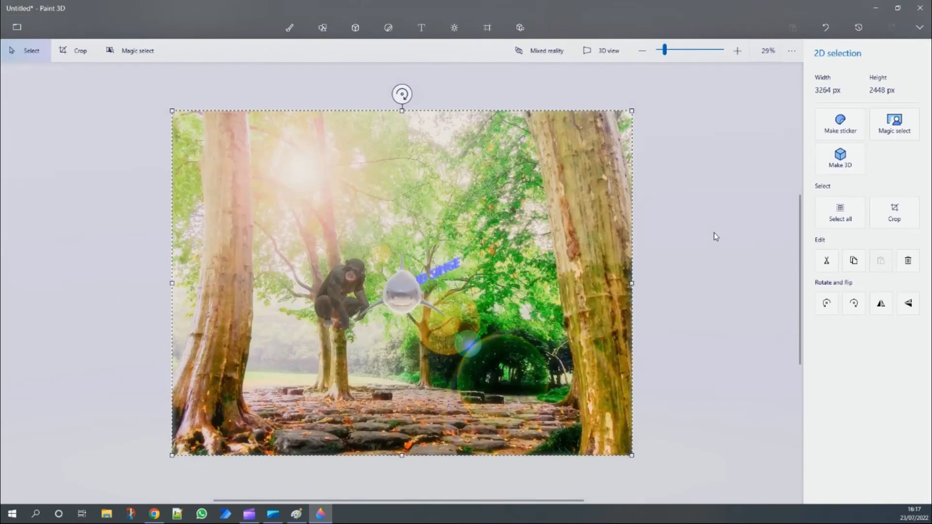
{"action": "left_click", "coordinate": [395, 287]}
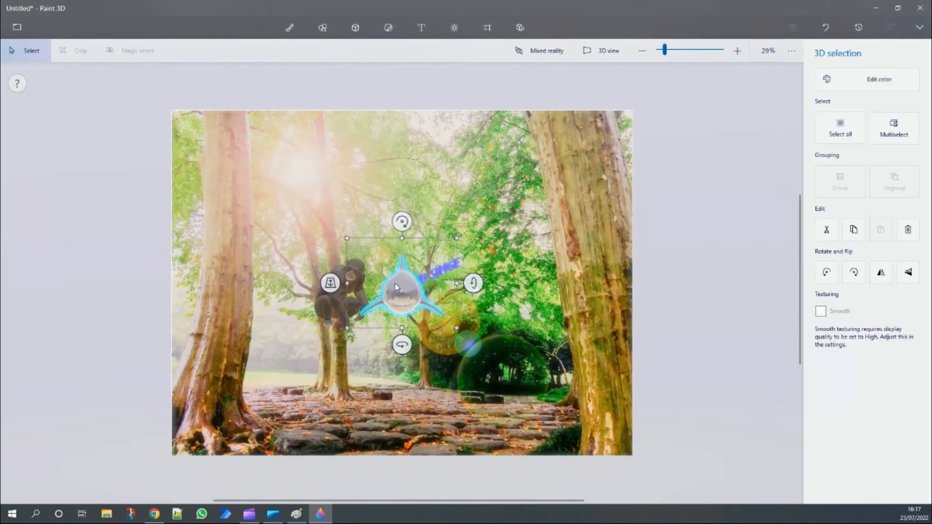
{"action": "left_click_drag", "start_coordinate": [396, 287], "coordinate": [600, 201]}
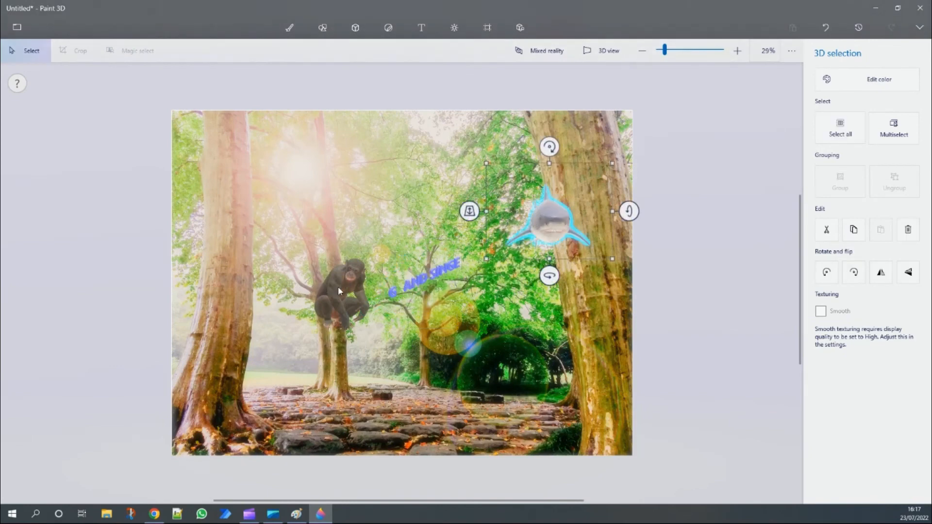
Enlarge the ape slightly and place it at the foot of the left-hand tree.
{"action": "left_click", "coordinate": [338, 287]}
{"action": "left_click_drag", "start_coordinate": [290, 236], "coordinate": [168, 152]}
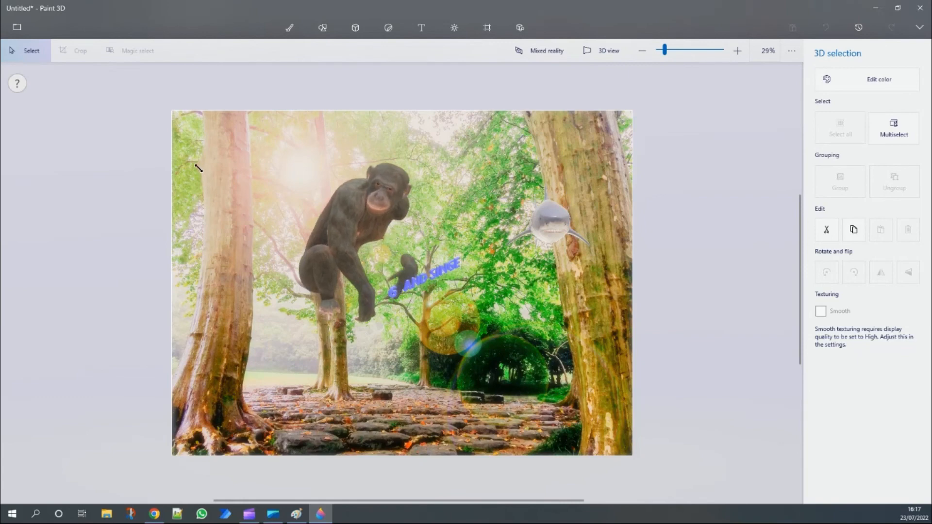
{"action": "left_click", "coordinate": [389, 326]}
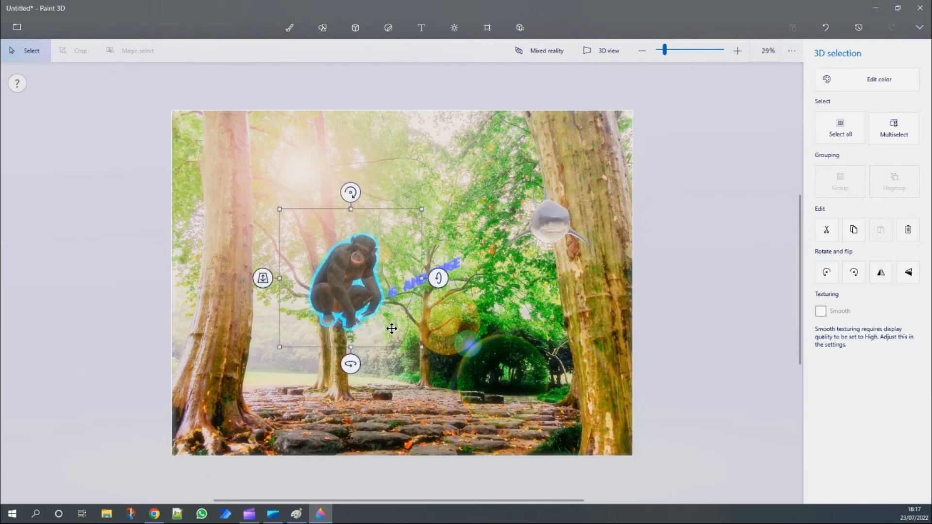
{"action": "left_click_drag", "start_coordinate": [355, 302], "coordinate": [244, 418]}
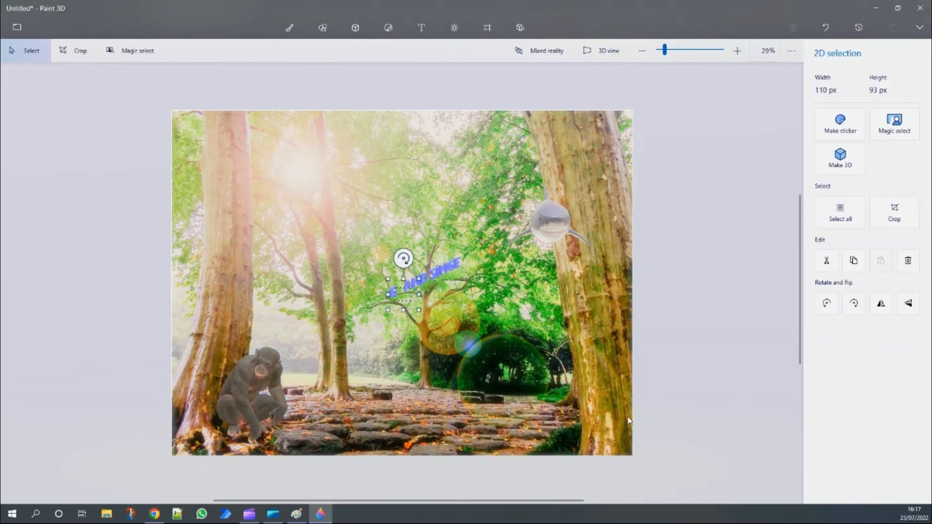
Move the "GRAND SINGE" text to the ape's feet and delete the shark.
{"action": "left_click", "coordinate": [450, 277]}
{"action": "left_click_drag", "start_coordinate": [450, 276], "coordinate": [305, 407]}
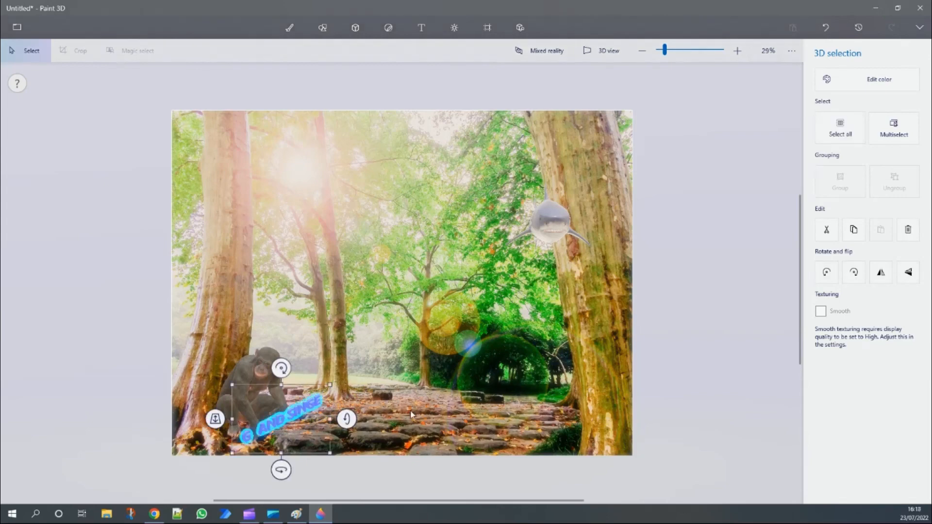
{"action": "left_click", "coordinate": [458, 410]}
{"action": "left_click", "coordinate": [558, 225]}
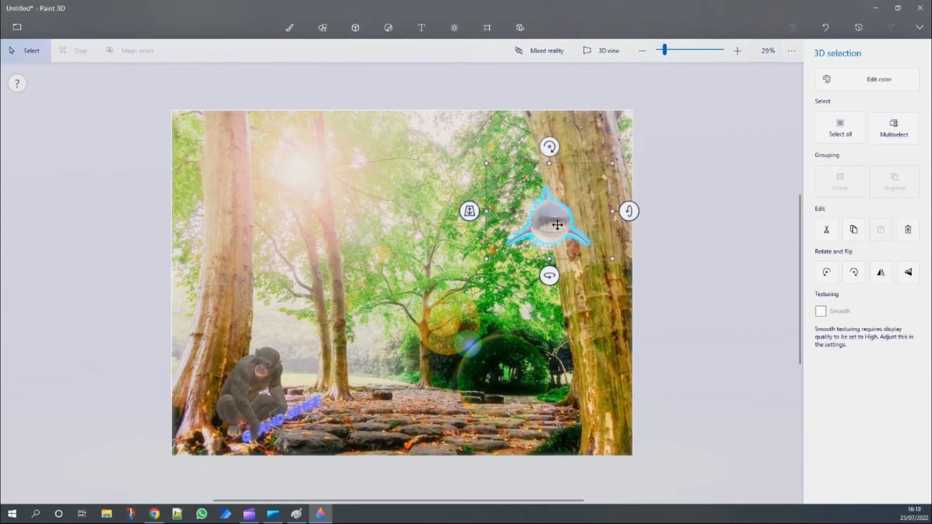
{"action": "key", "text": "Delete"}
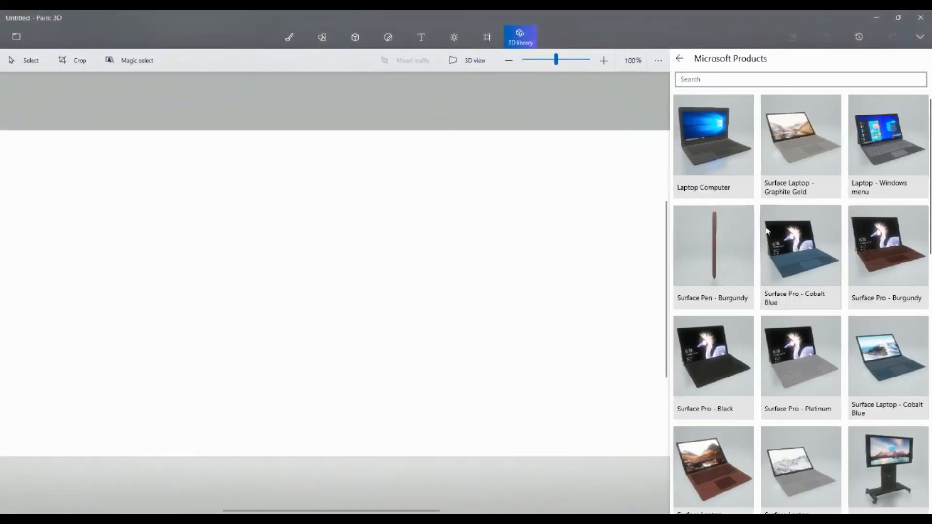
Insert the laptop with the coloured powder-burst screen from the Microsoft Products collection into the blank project and rotate it.
{"action": "scroll", "coordinate": [845, 399], "scroll_direction": "down", "scroll_amount": 10}
{"action": "left_click", "coordinate": [802, 403]}
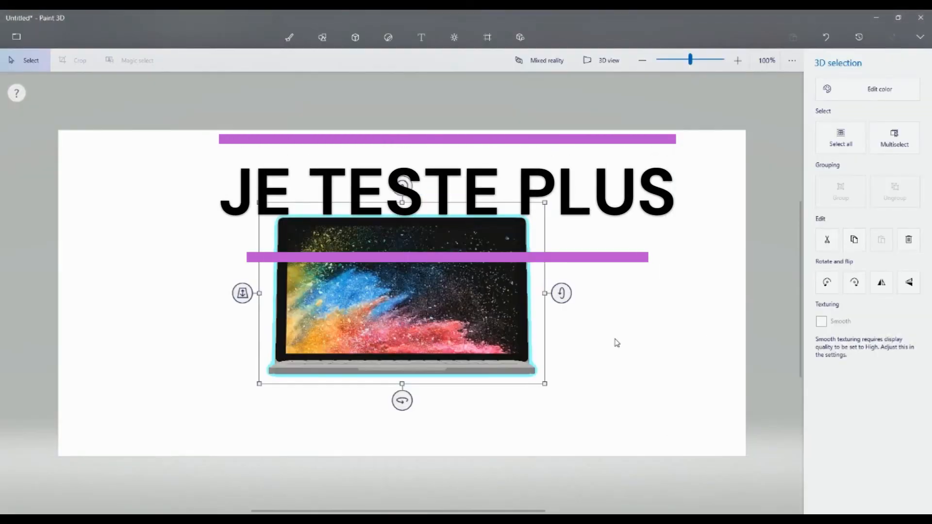
{"action": "left_click_drag", "start_coordinate": [558, 293], "coordinate": [625, 311]}
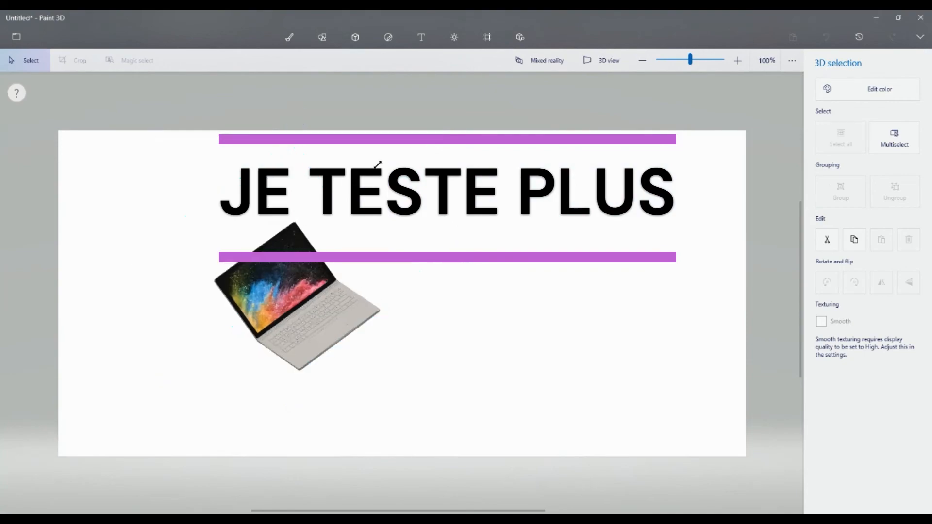
Finish rotating the laptop and set the bald eagle from the Latest 3D collections onto the edge of its screen.
{"action": "left_click_drag", "start_coordinate": [408, 293], "coordinate": [404, 303]}
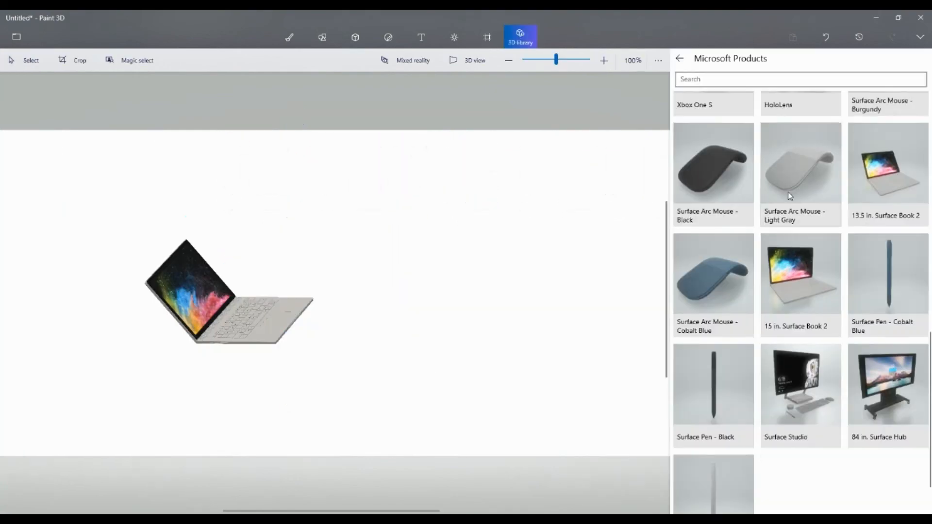
{"action": "left_click", "coordinate": [679, 59]}
{"action": "scroll", "coordinate": [907, 339], "scroll_direction": "down", "scroll_amount": 1}
{"action": "scroll", "coordinate": [906, 340], "scroll_direction": "up", "scroll_amount": 5}
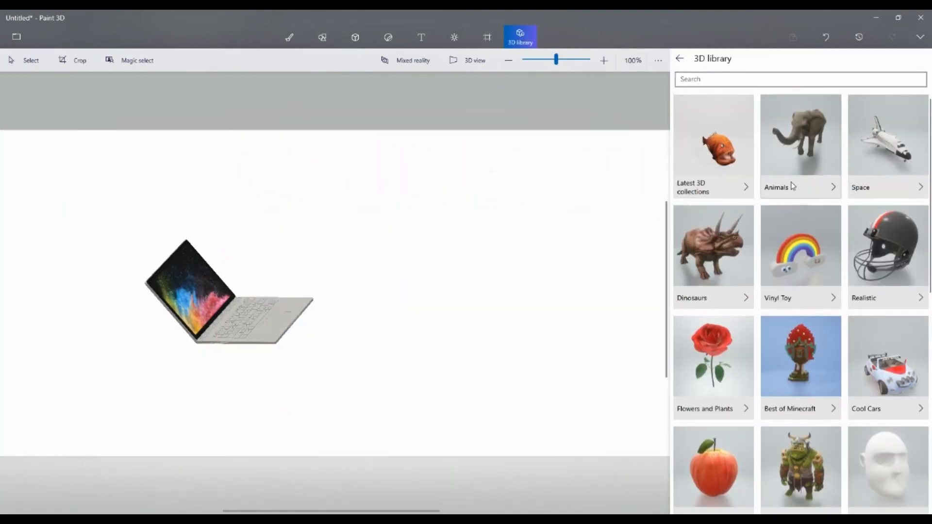
{"action": "left_click", "coordinate": [722, 167]}
{"action": "scroll", "coordinate": [845, 418], "scroll_direction": "down", "scroll_amount": 10}
{"action": "left_click", "coordinate": [723, 291]}
{"action": "left_click_drag", "start_coordinate": [402, 293], "coordinate": [238, 204]}
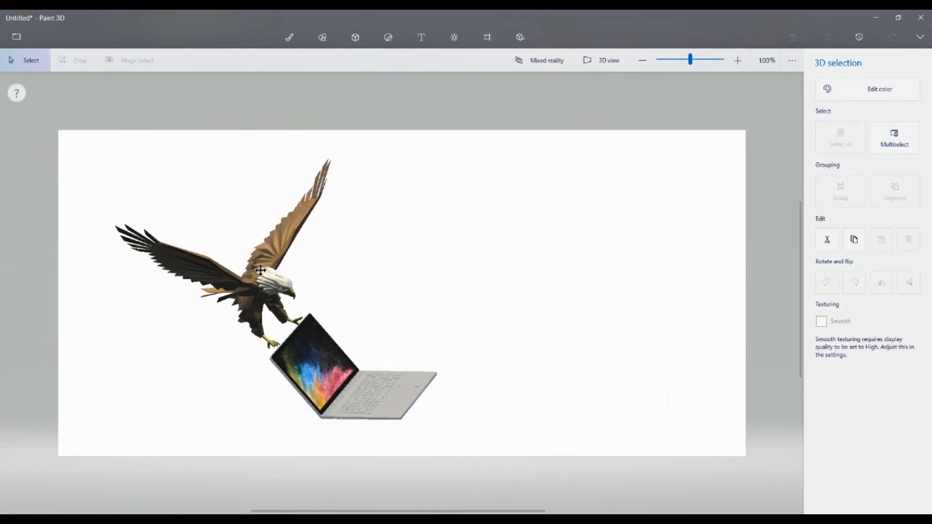
{"action": "left_click_drag", "start_coordinate": [260, 270], "coordinate": [260, 271]}
Add the 3D text "PAINT 3D" in bold, size 72, beside the eagle and colour it indigo blue.
{"action": "left_click", "coordinate": [421, 37]}
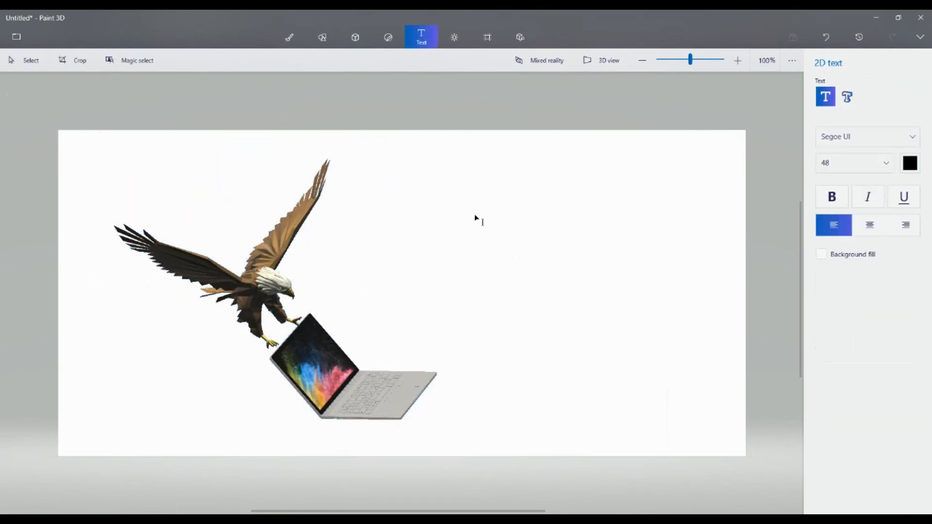
{"action": "left_click", "coordinate": [832, 196]}
{"action": "left_click", "coordinate": [856, 164]}
{"action": "left_click", "coordinate": [847, 184]}
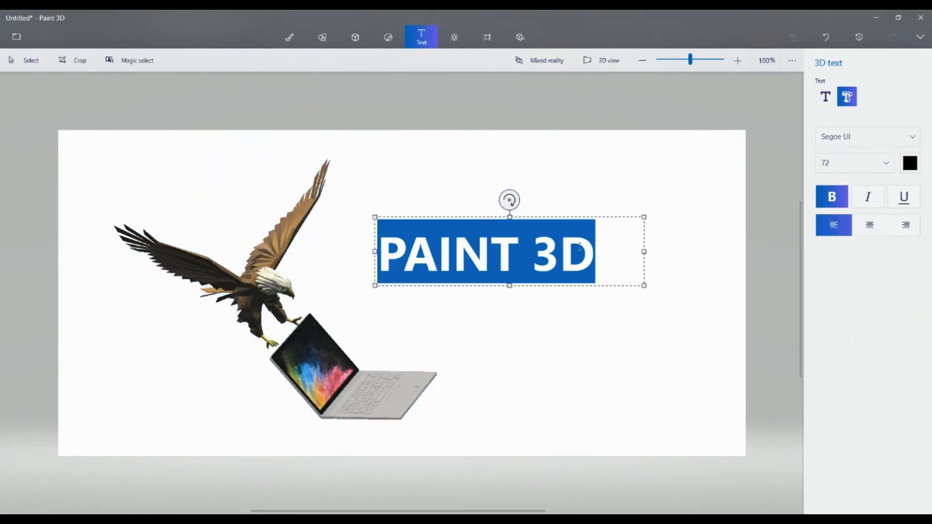
{"action": "left_click", "coordinate": [910, 164]}
{"action": "left_click", "coordinate": [849, 235]}
{"action": "left_click", "coordinate": [675, 217]}
Rotate the "PAINT 3D" text in space until it slopes downwards, and place it between the eagle and the laptop.
{"action": "left_click_drag", "start_coordinate": [350, 235], "coordinate": [350, 270]}
{"action": "left_click_drag", "start_coordinate": [481, 279], "coordinate": [523, 280]}
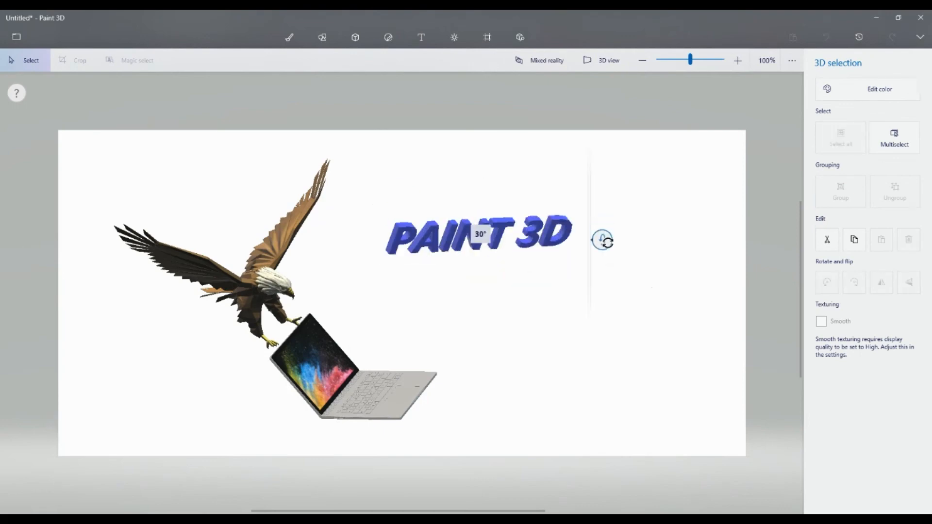
{"action": "left_click_drag", "start_coordinate": [569, 235], "coordinate": [570, 236]}
{"action": "left_click_drag", "start_coordinate": [481, 187], "coordinate": [475, 185]}
{"action": "left_click_drag", "start_coordinate": [593, 234], "coordinate": [591, 210]}
{"action": "left_click_drag", "start_coordinate": [481, 276], "coordinate": [496, 276]}
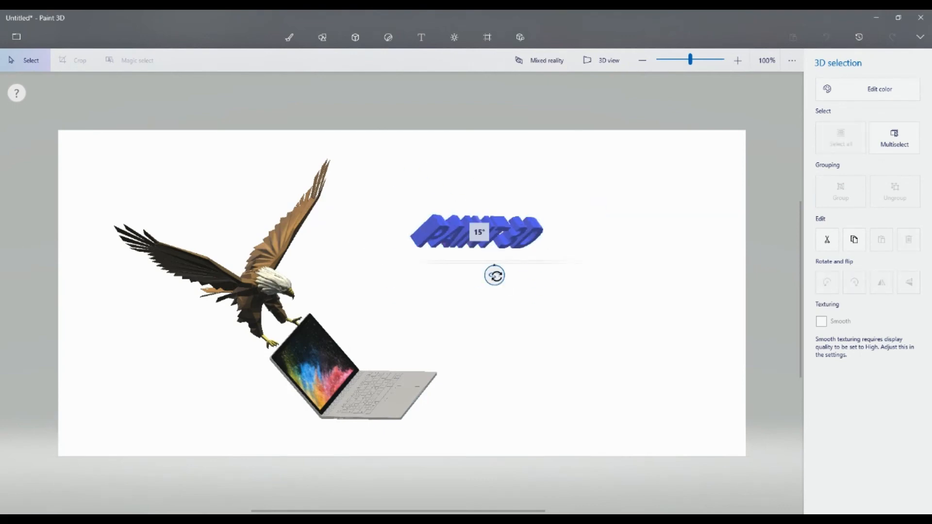
{"action": "left_click_drag", "start_coordinate": [573, 227], "coordinate": [473, 129]}
{"action": "left_click_drag", "start_coordinate": [557, 300], "coordinate": [564, 308]}
{"action": "left_click_drag", "start_coordinate": [479, 316], "coordinate": [495, 267]}
{"action": "left_click_drag", "start_coordinate": [424, 206], "coordinate": [355, 284]}
Insert a brown pencil model from the 3D library and place it in the eagle's claws, just above the "PAINT 3D" text.
{"action": "left_click", "coordinate": [520, 36]}
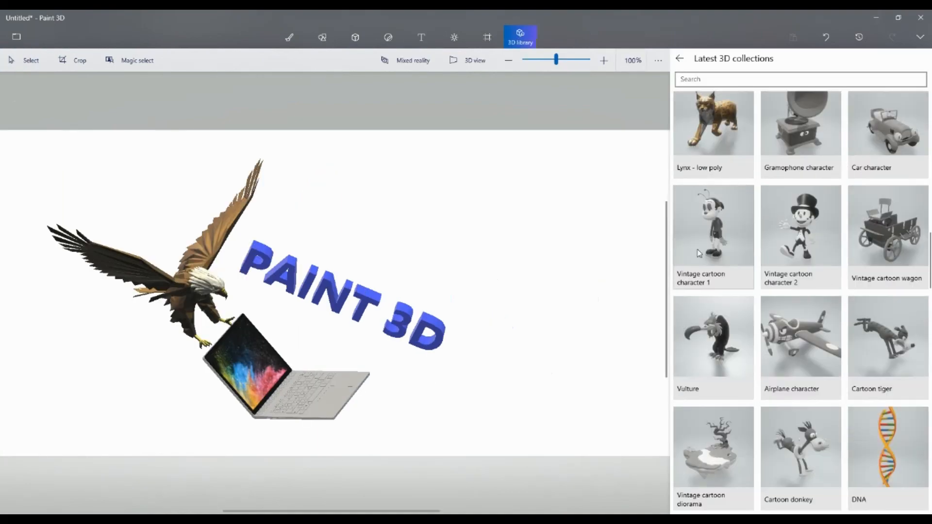
{"action": "left_click", "coordinate": [717, 357]}
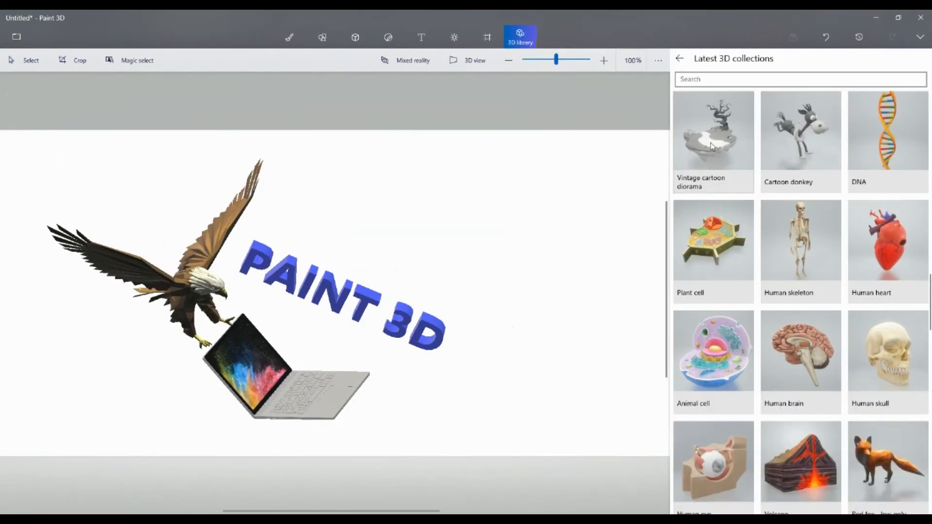
{"action": "scroll", "coordinate": [787, 273], "scroll_direction": "down", "scroll_amount": 10}
{"action": "left_click", "coordinate": [799, 141]}
{"action": "left_click", "coordinate": [704, 272]}
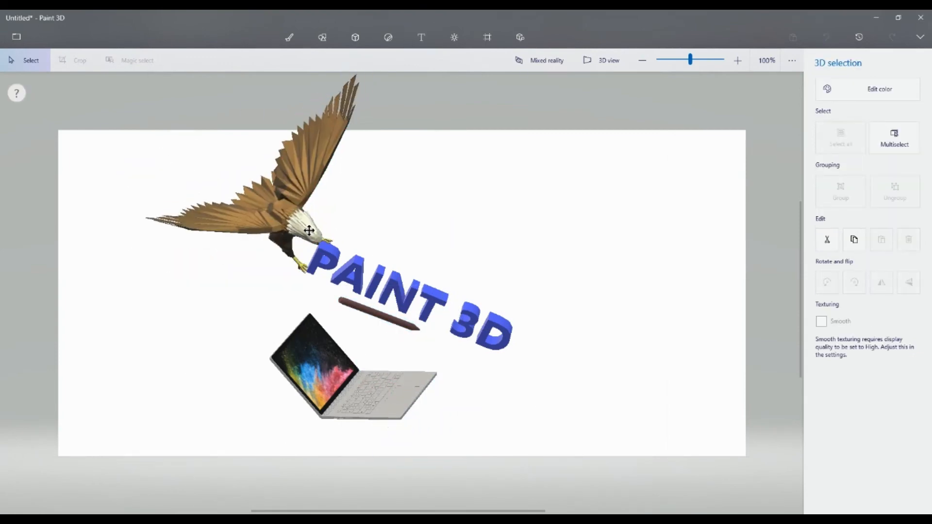
{"action": "left_click_drag", "start_coordinate": [213, 291], "coordinate": [410, 221]}
{"action": "left_click_drag", "start_coordinate": [372, 315], "coordinate": [411, 274]}
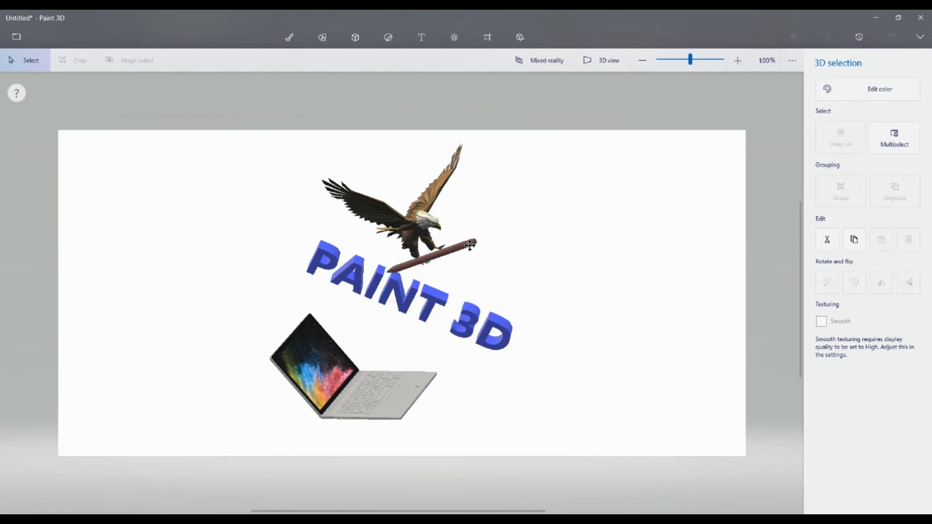
Flip the eagle and the pencil horizontally and move both over the "3D" end of the text.
{"action": "left_click", "coordinate": [427, 224]}
{"action": "left_click", "coordinate": [882, 283]}
{"action": "left_click_drag", "start_coordinate": [418, 223], "coordinate": [503, 252]}
{"action": "left_click", "coordinate": [433, 257]}
{"action": "left_click", "coordinate": [882, 283]}
{"action": "left_click_drag", "start_coordinate": [432, 257], "coordinate": [481, 275]}
{"action": "left_click", "coordinate": [501, 238]}
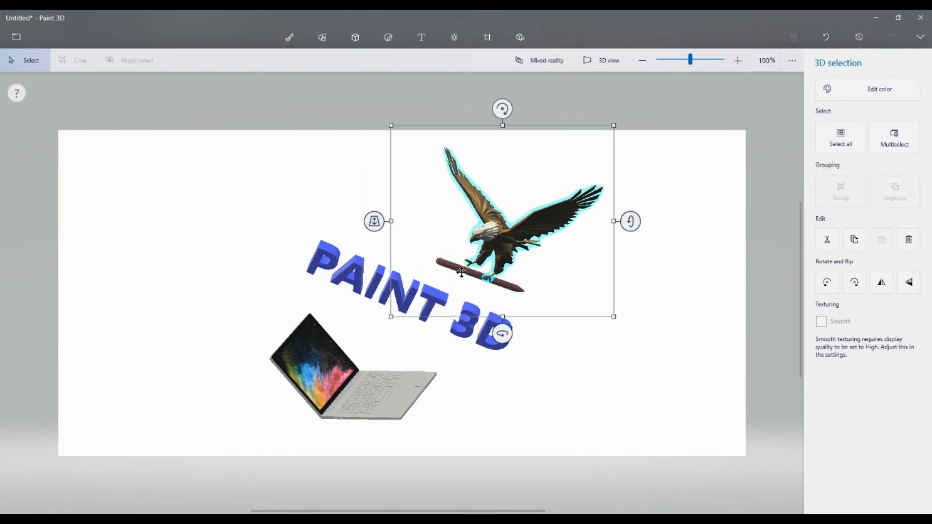
Delete the laptop from the canvas.
{"action": "left_click", "coordinate": [349, 383]}
{"action": "left_click_drag", "start_coordinate": [258, 304], "coordinate": [204, 284]}
{"action": "key", "text": "Delete"}
Rotate the "PAINT 3D" text so it slopes upwards to meet the pencil under the eagle's claws.
{"action": "left_click_drag", "start_coordinate": [376, 282], "coordinate": [410, 316]}
{"action": "left_click", "coordinate": [399, 296]}
{"action": "left_click_drag", "start_coordinate": [412, 214], "coordinate": [366, 227]}
{"action": "left_click", "coordinate": [602, 328]}
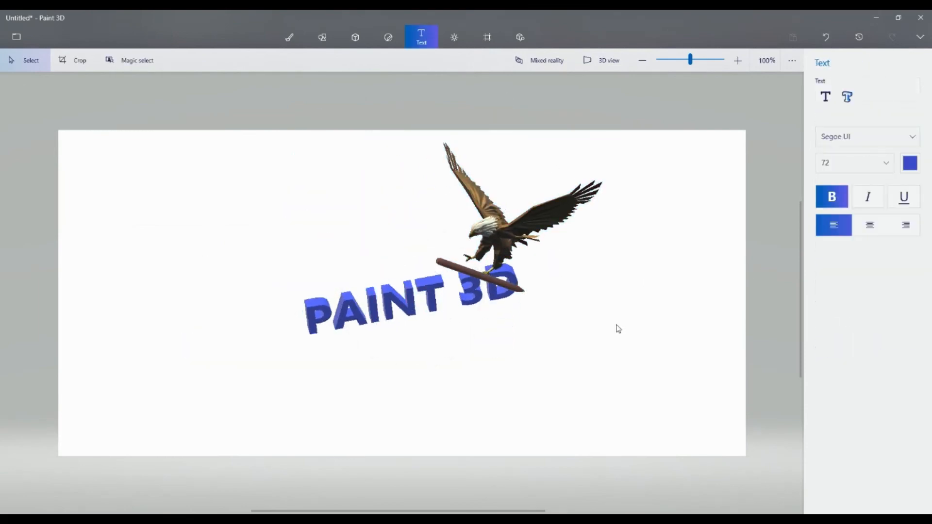
Browse the Classroom collection in the 3D library.
{"action": "left_click", "coordinate": [520, 37]}
{"action": "left_click", "coordinate": [679, 58]}
{"action": "scroll", "coordinate": [870, 339], "scroll_direction": "down", "scroll_amount": 5}
{"action": "left_click", "coordinate": [792, 199]}
{"action": "scroll", "coordinate": [819, 425], "scroll_direction": "down", "scroll_amount": 5}
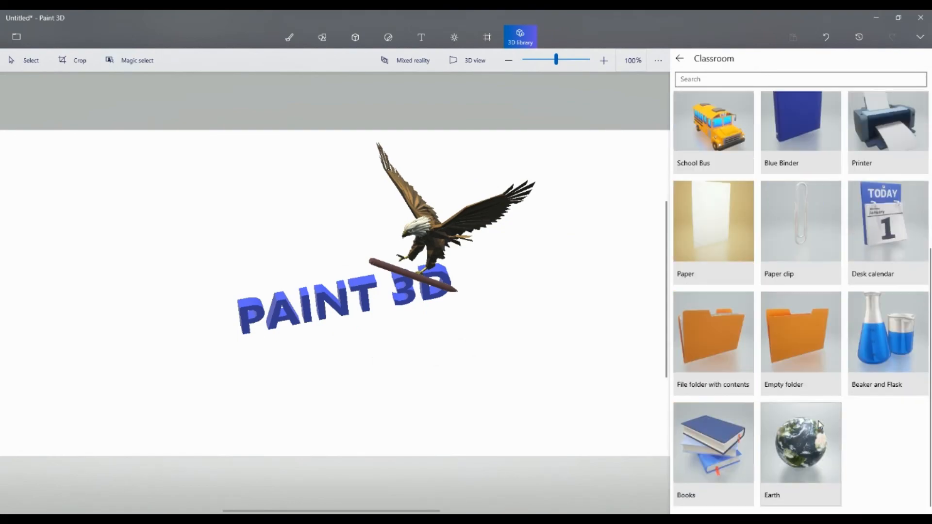
Search the 3D library for "PEOPLE", insert the woman in the yellow poncho holding a spear, and turn her towards the text.
{"action": "left_click", "coordinate": [680, 58]}
{"action": "left_click", "coordinate": [802, 79]}
{"action": "type", "text": "PEOPLE"}
{"action": "key", "text": "Return"}
{"action": "scroll", "coordinate": [860, 385], "scroll_direction": "down", "scroll_amount": 10}
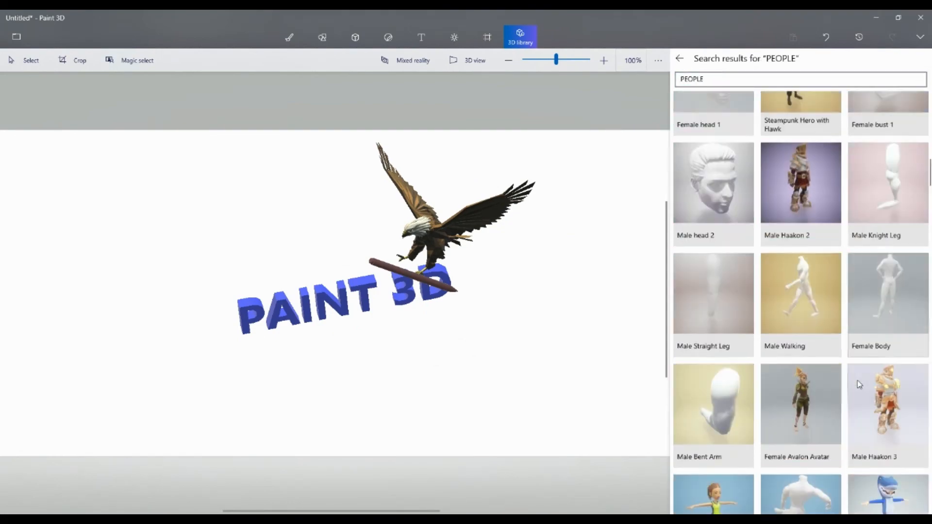
{"action": "scroll", "coordinate": [860, 384], "scroll_direction": "down", "scroll_amount": 10}
{"action": "left_click", "coordinate": [714, 349]}
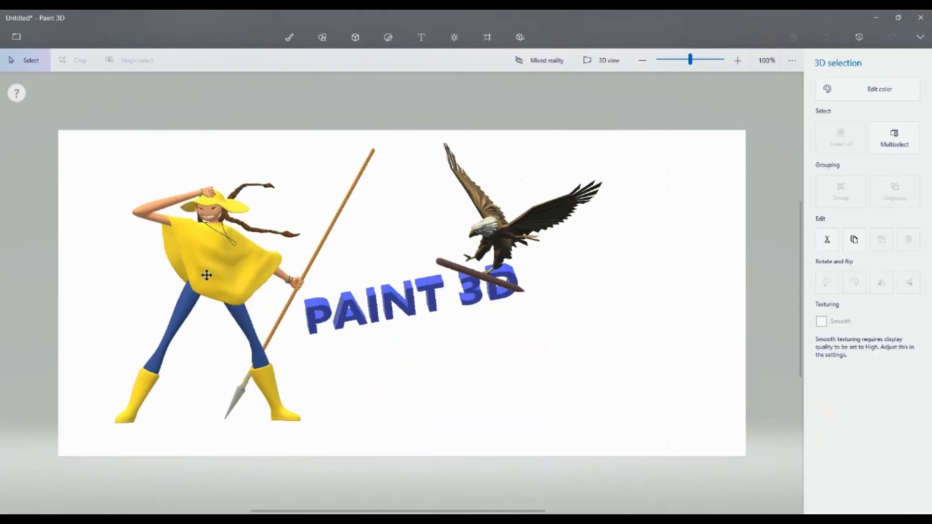
{"action": "left_click_drag", "start_coordinate": [243, 448], "coordinate": [376, 447]}
Add the 2D text "Have Fun" above "PAINT 3D", with size 28 and a golden yellow colour.
{"action": "left_click", "coordinate": [710, 320]}
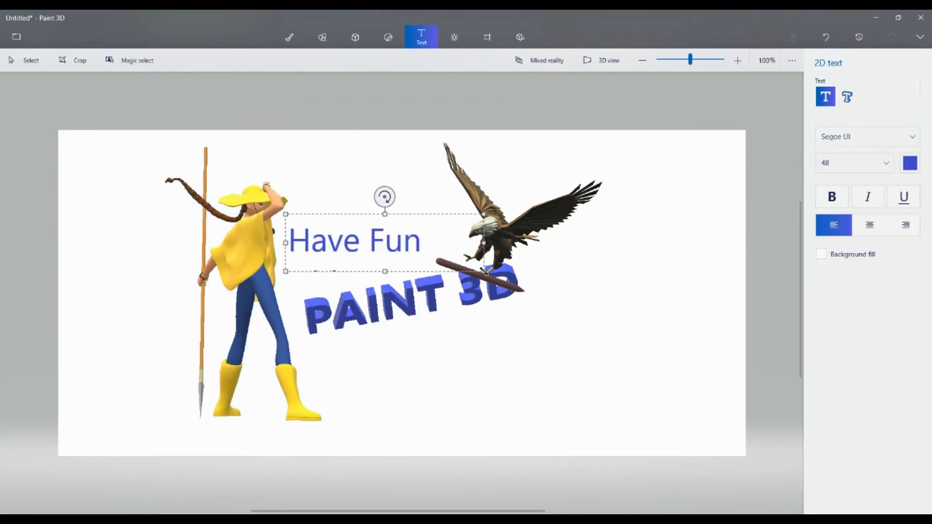
{"action": "left_click_drag", "start_coordinate": [493, 242], "coordinate": [287, 243]}
{"action": "left_click", "coordinate": [828, 164]}
{"action": "key", "text": "BackSpace"}
{"action": "key", "text": "BackSpace"}
{"action": "type", "text": "28"}
{"action": "key", "text": "Return"}
{"action": "left_click", "coordinate": [910, 163]}
{"action": "left_click", "coordinate": [394, 277]}
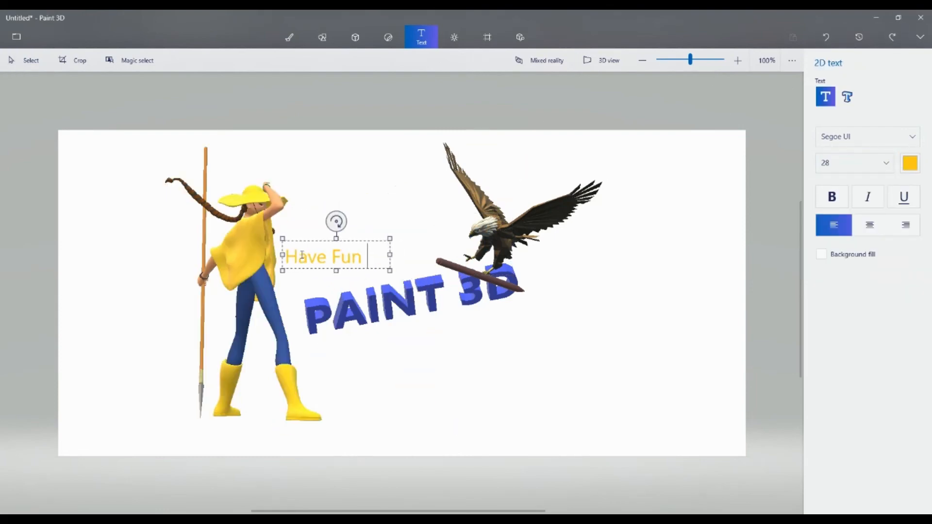
Complete the line as "Have Fun With", colour it orange and place it just above the word "PAINT".
{"action": "left_click", "coordinate": [910, 164]}
{"action": "left_click", "coordinate": [814, 214]}
{"action": "left_click", "coordinate": [450, 303]}
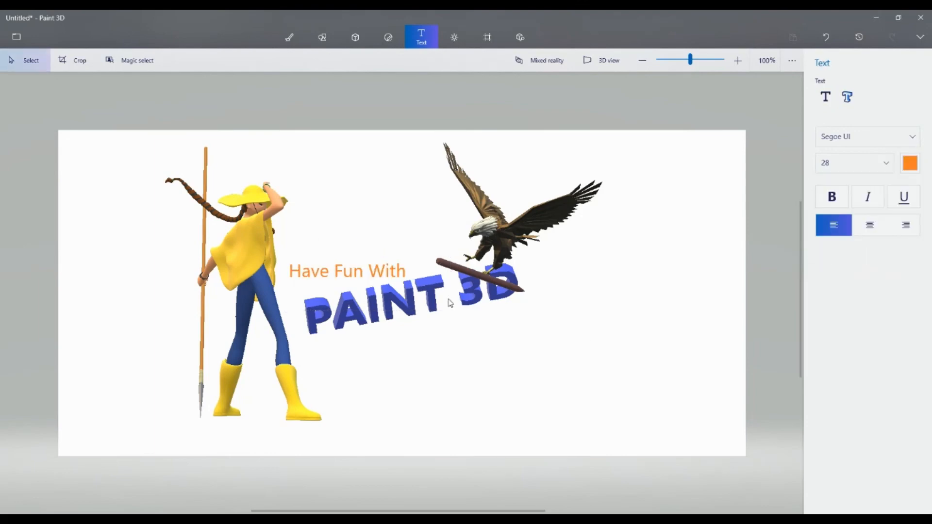
Narrow the canvas on both sides to 1195 × 672 px and apply the Sand filter.
{"action": "left_click", "coordinate": [487, 36]}
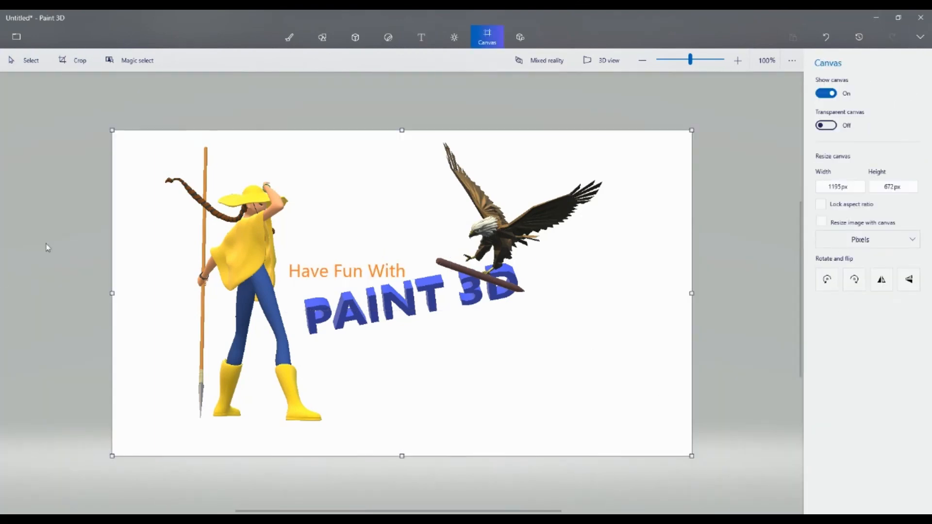
{"action": "left_click", "coordinate": [455, 36]}
{"action": "left_click", "coordinate": [827, 121]}
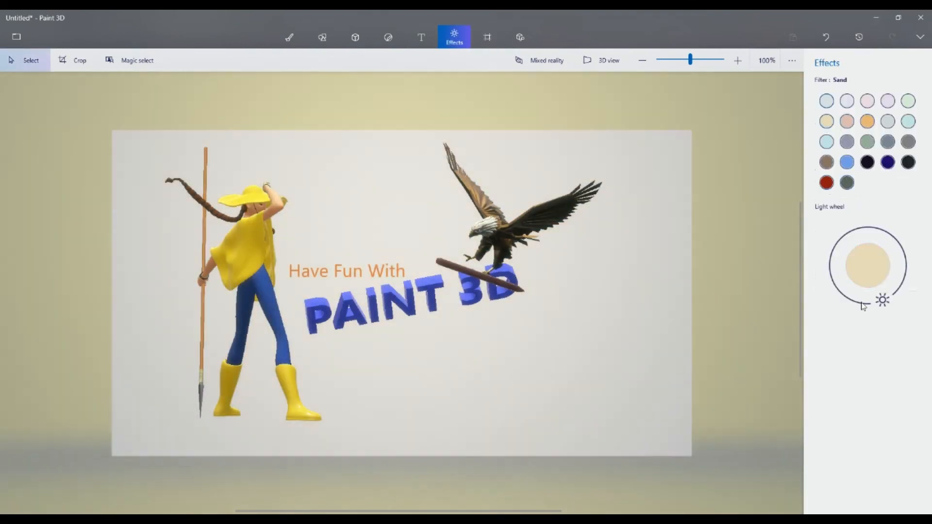
Save the project as a PNG image, with 3D view turned on for the framing.
{"action": "left_click", "coordinate": [17, 37]}
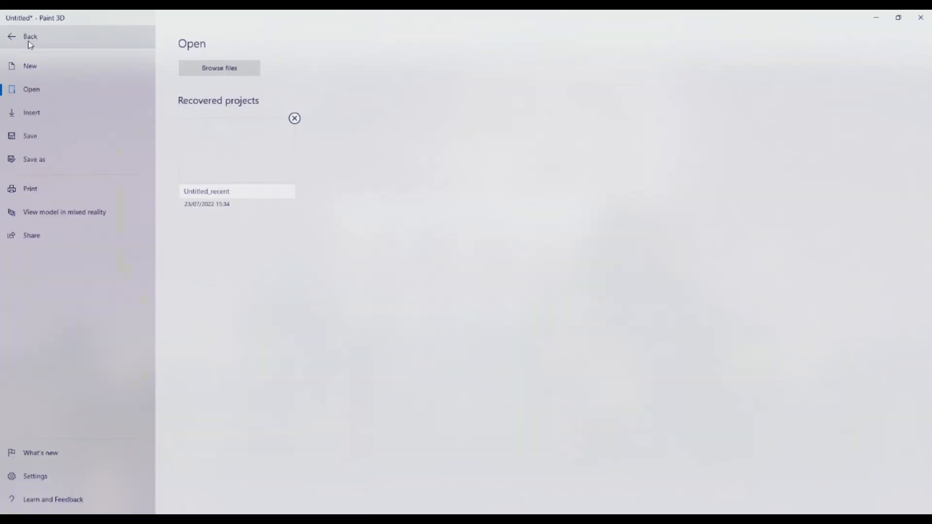
{"action": "left_click", "coordinate": [33, 159]}
{"action": "left_click", "coordinate": [209, 95]}
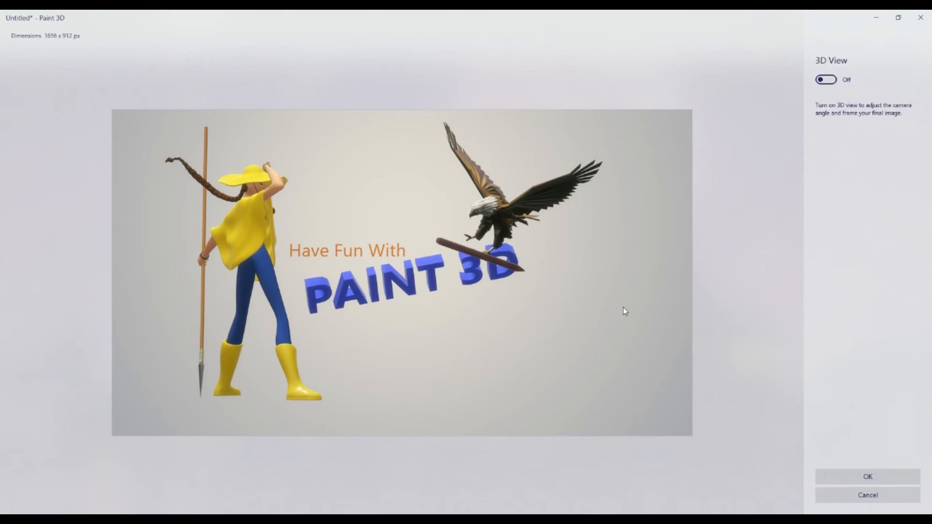
{"action": "left_click", "coordinate": [827, 79]}
{"action": "left_click", "coordinate": [869, 477]}
{"action": "left_click", "coordinate": [876, 479]}
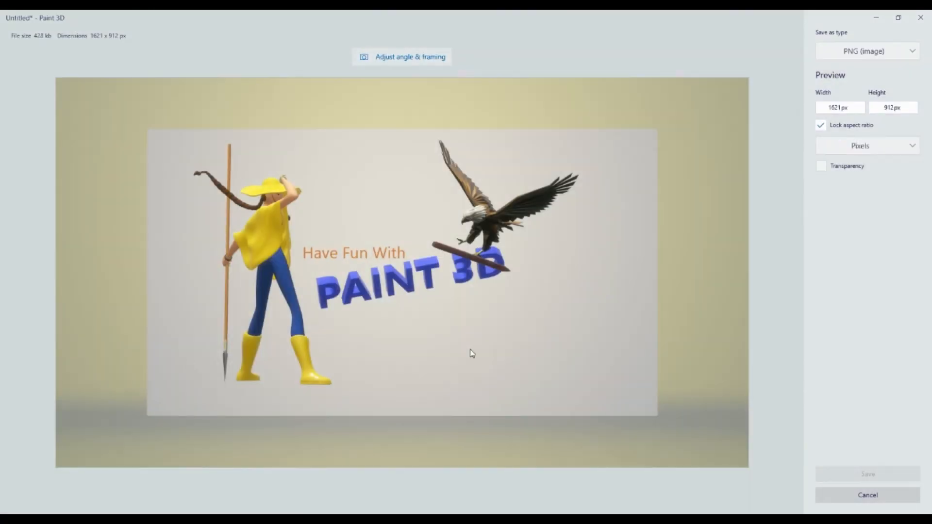